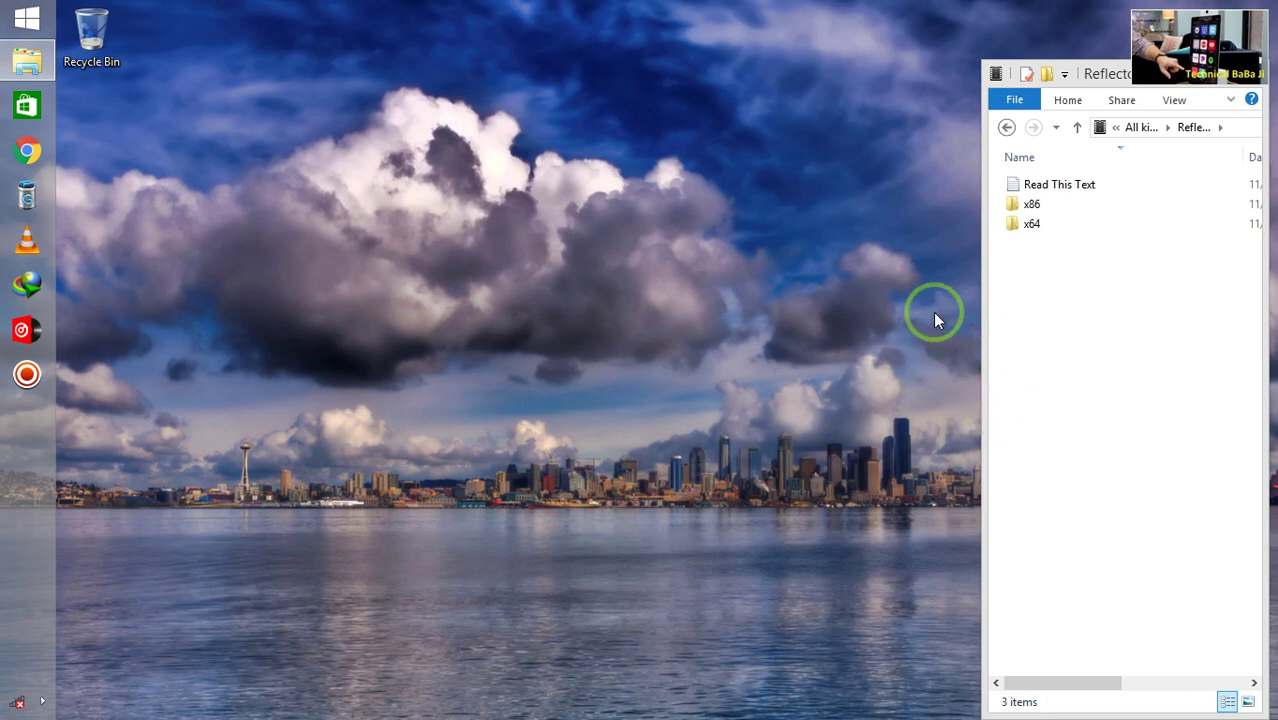
# Step: Check the computer's system type in the System properties to choose between the x86 and x64 folders
pyautogui.click(1038, 226)
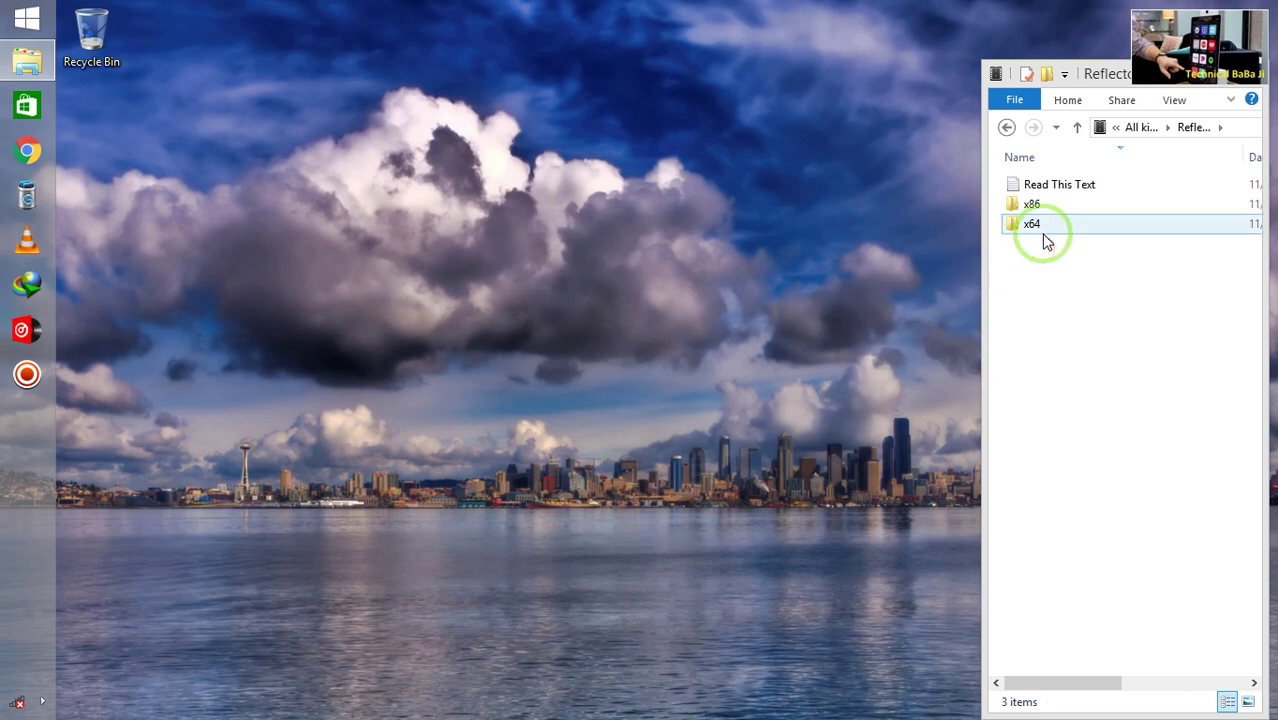
pyautogui.click(1038, 203)
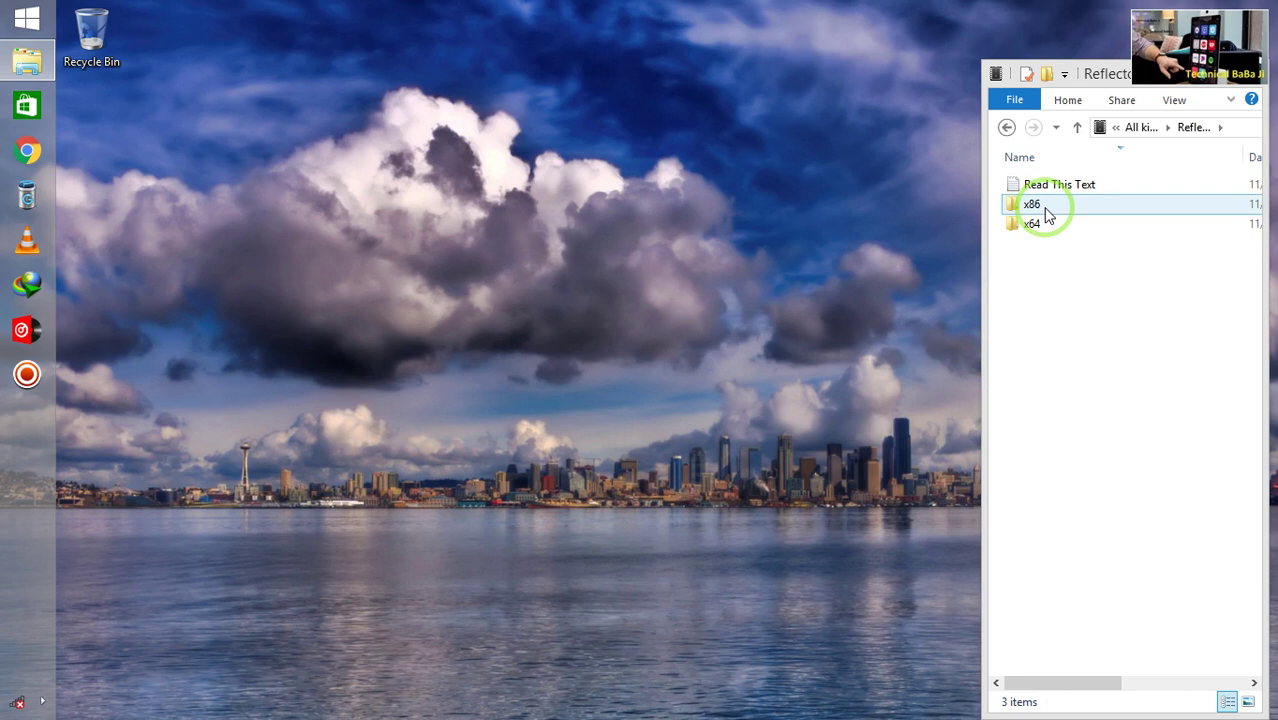
pyautogui.click(600, 347)
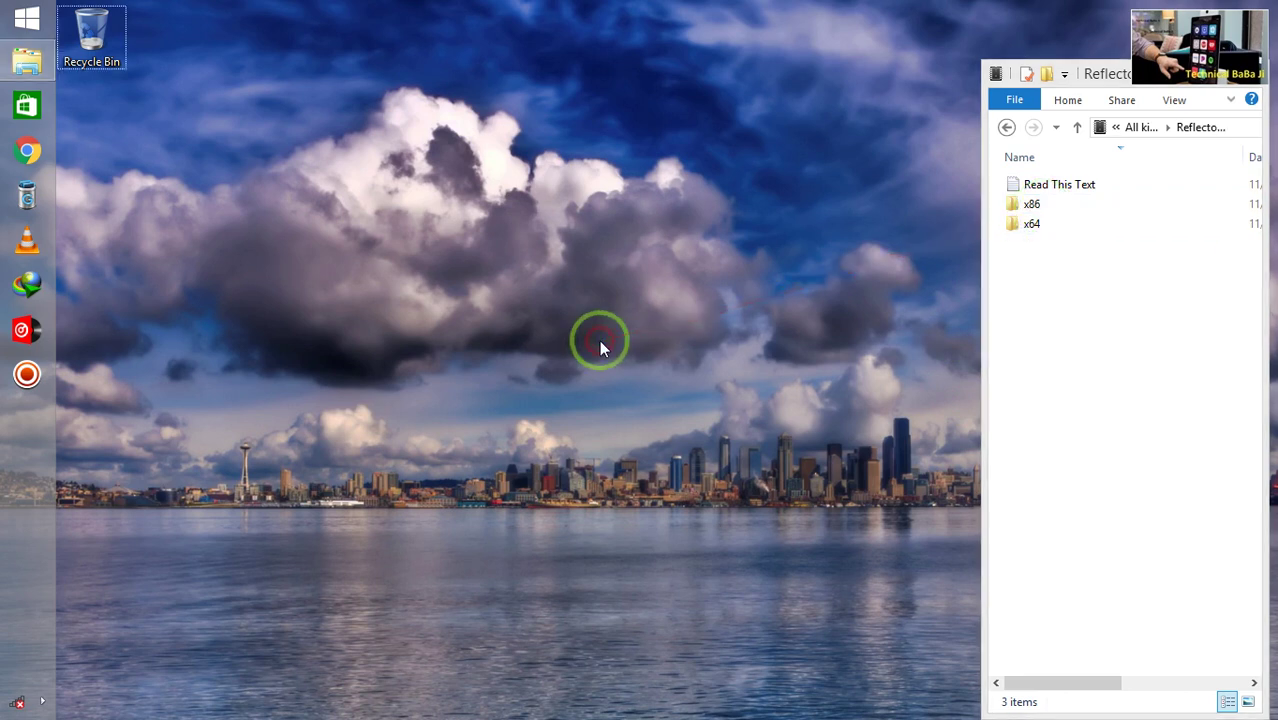
pyautogui.press('super+e')
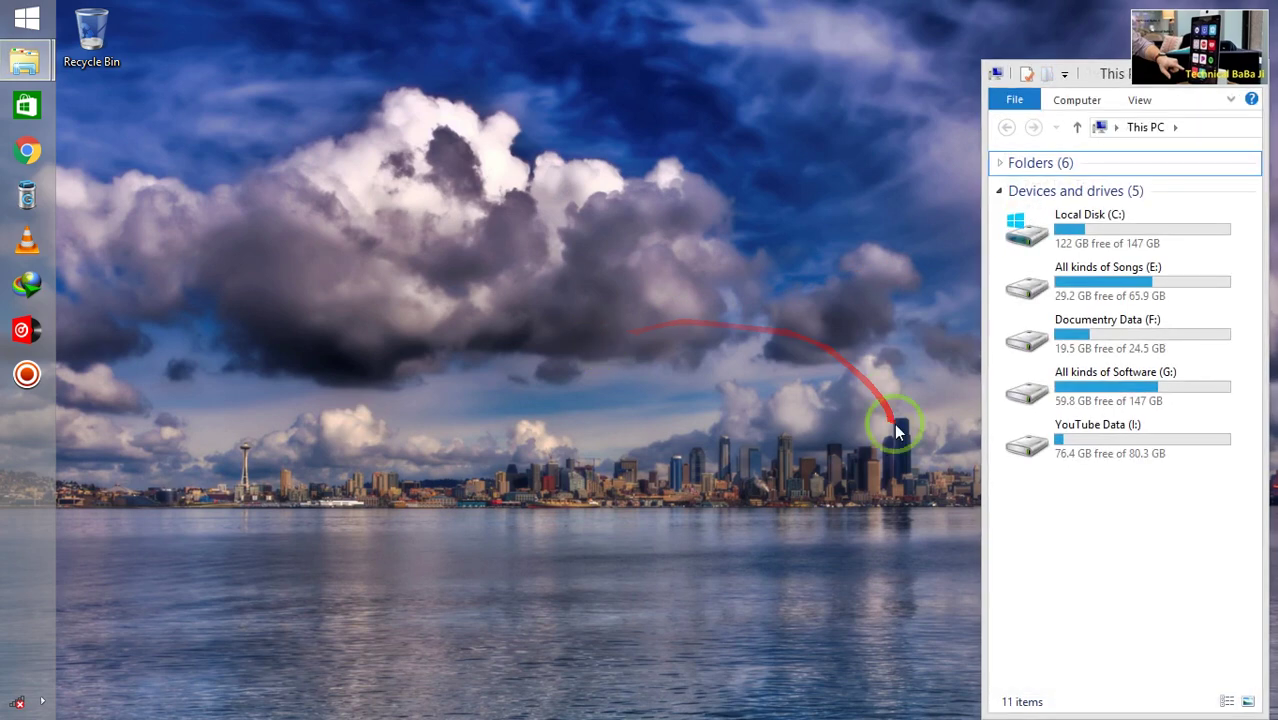
pyautogui.click(1073, 590)
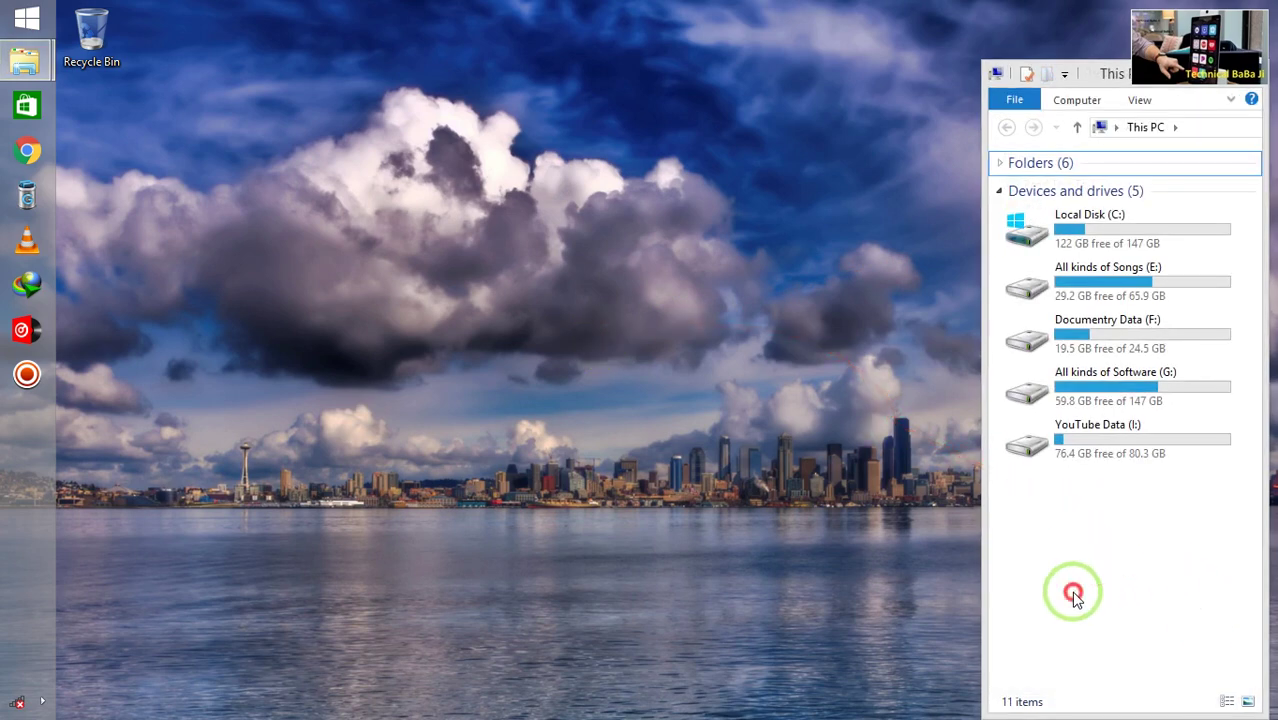
pyautogui.rightClick(1073, 592)
pyautogui.click(1104, 583)
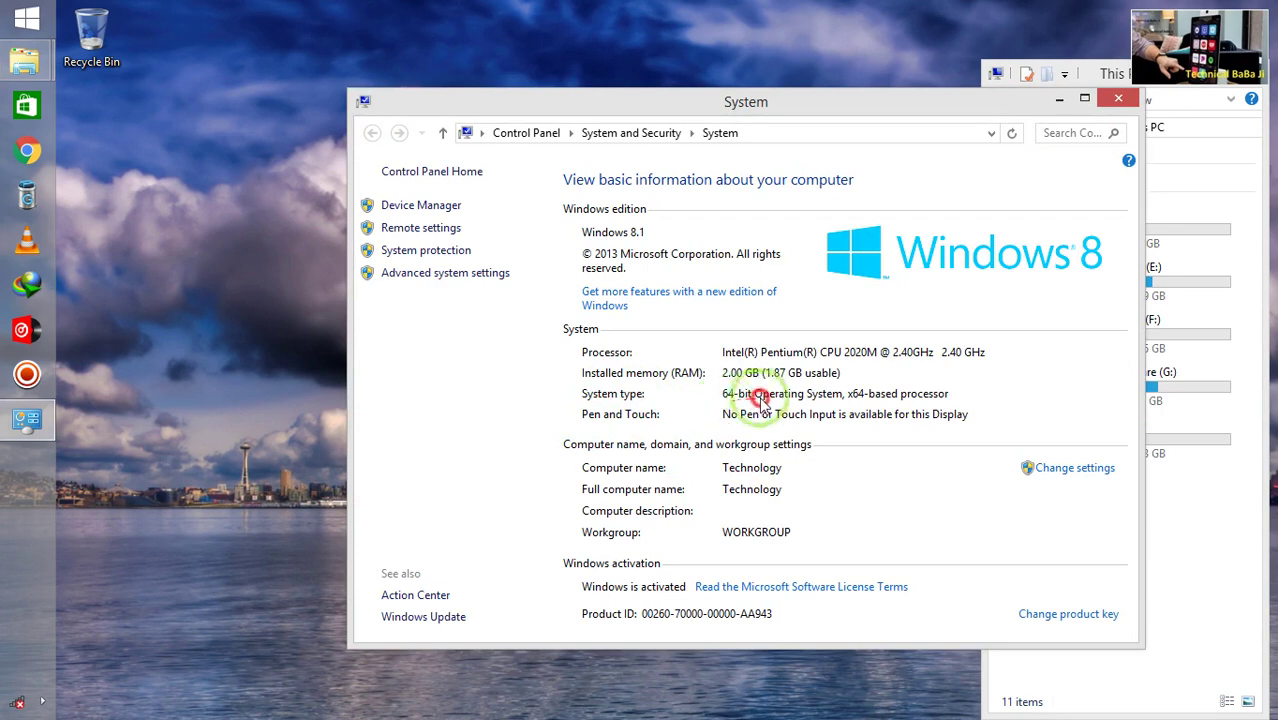
pyautogui.click(1117, 101)
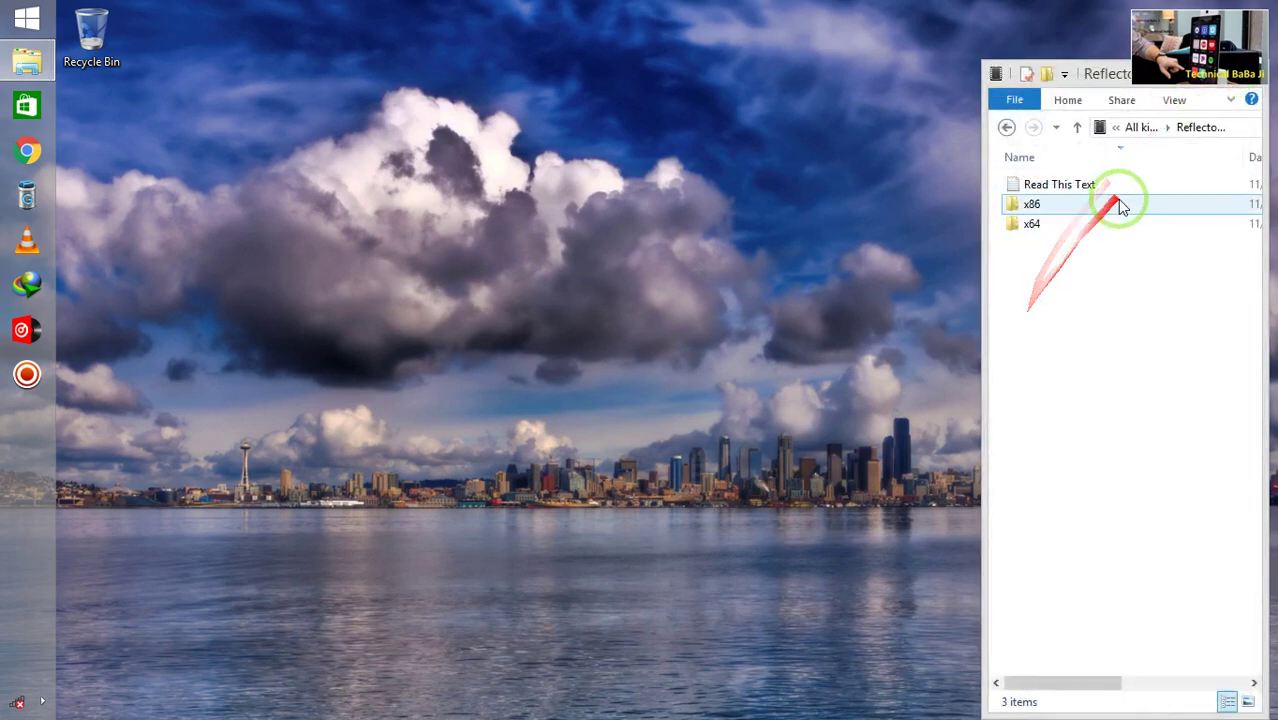
# Step: Launch the Reflector3.2.0-64 installer from the x64 folder
pyautogui.click(1050, 224)
pyautogui.doubleClick(1050, 224)
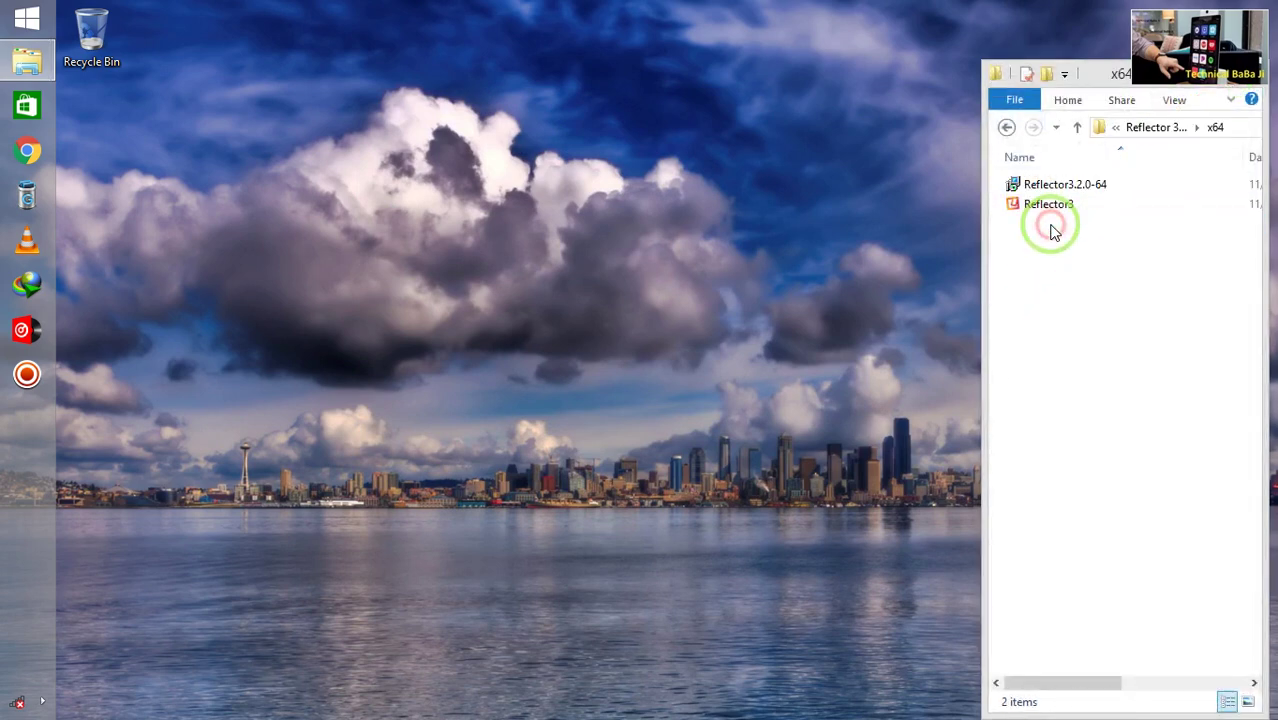
pyautogui.click(1067, 186)
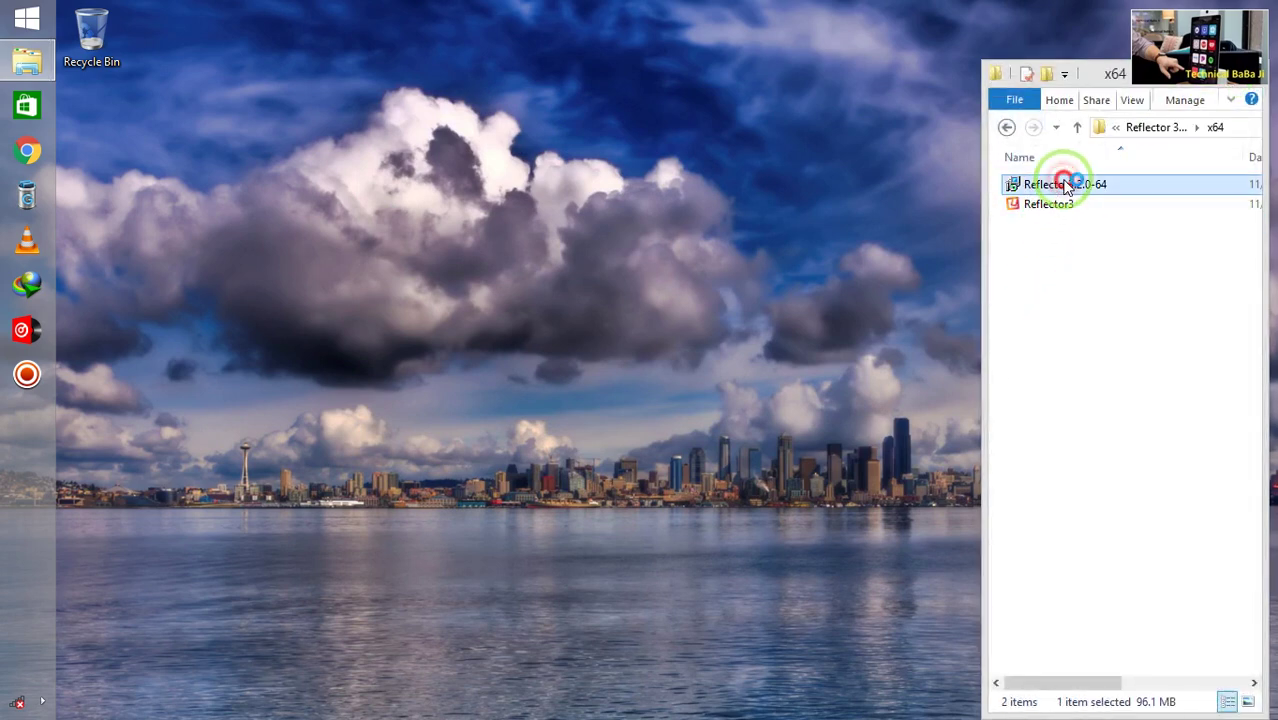
pyautogui.rightClick(613, 258)
pyautogui.click(678, 312)
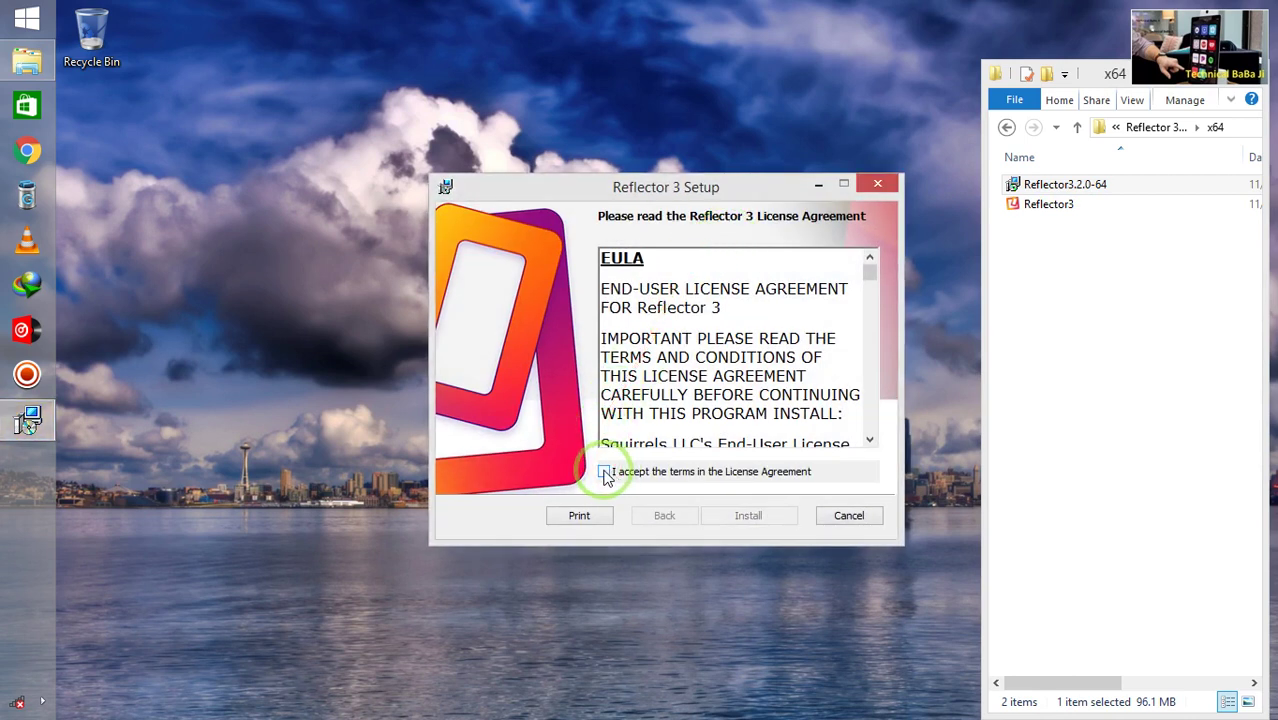
# Step: Accept the Reflector 3 license agreement, install the program and finish the setup wizard
pyautogui.click(607, 473)
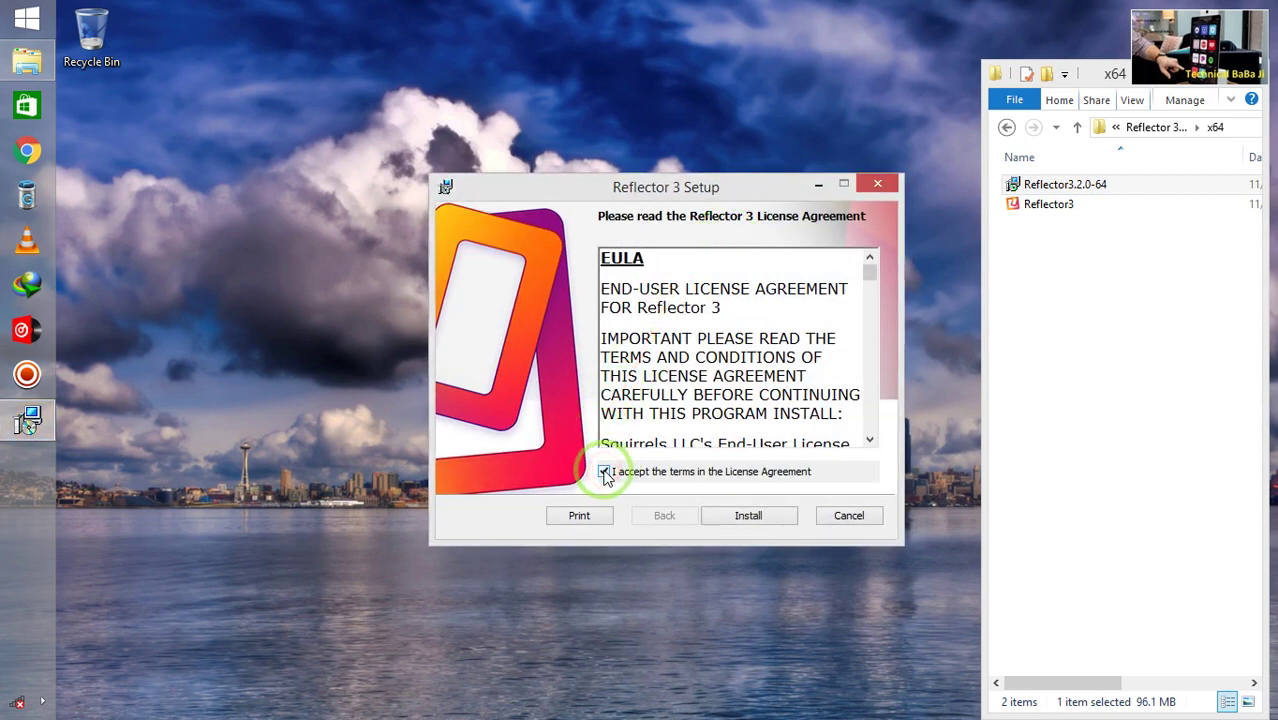
pyautogui.click(749, 516)
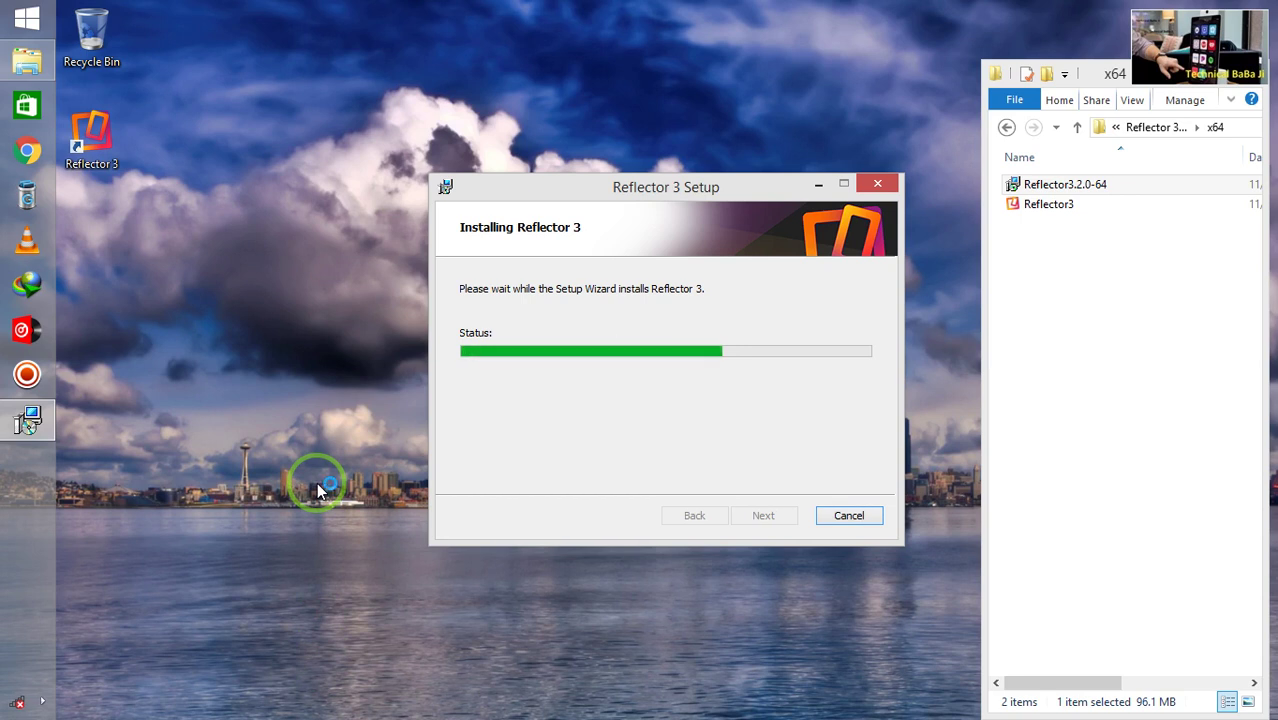
pyautogui.rightClick(276, 435)
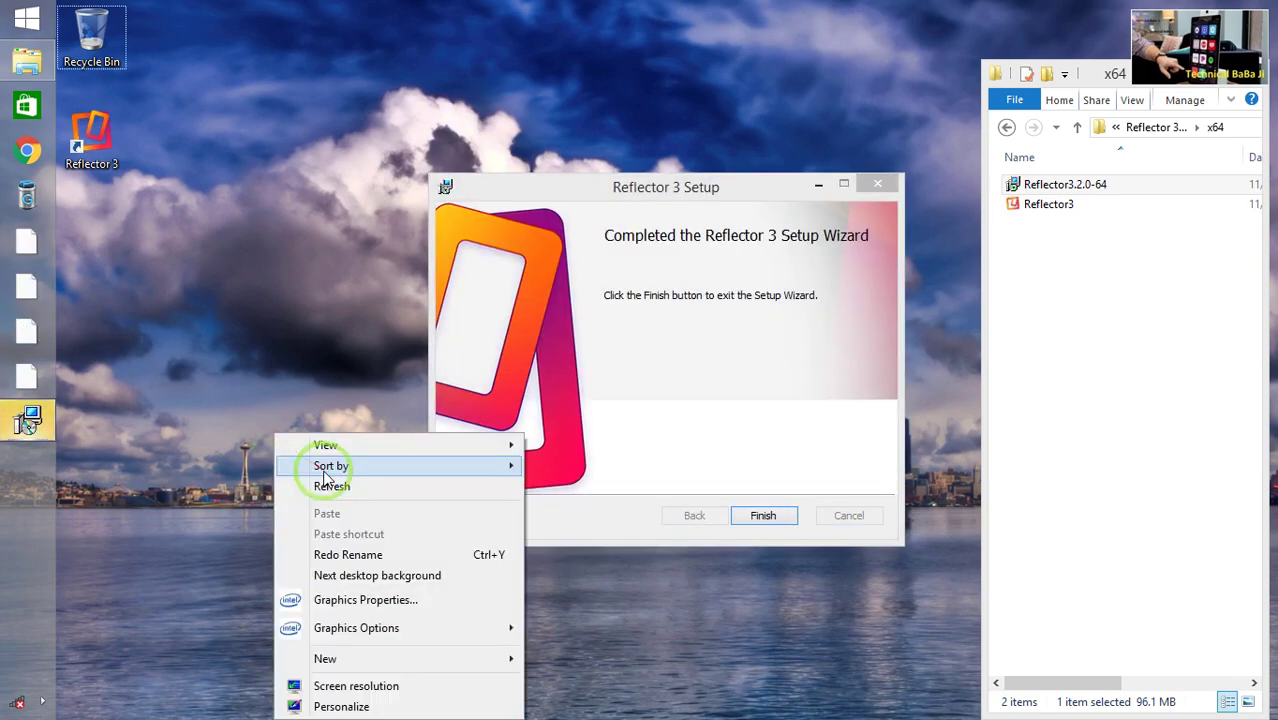
pyautogui.click(331, 488)
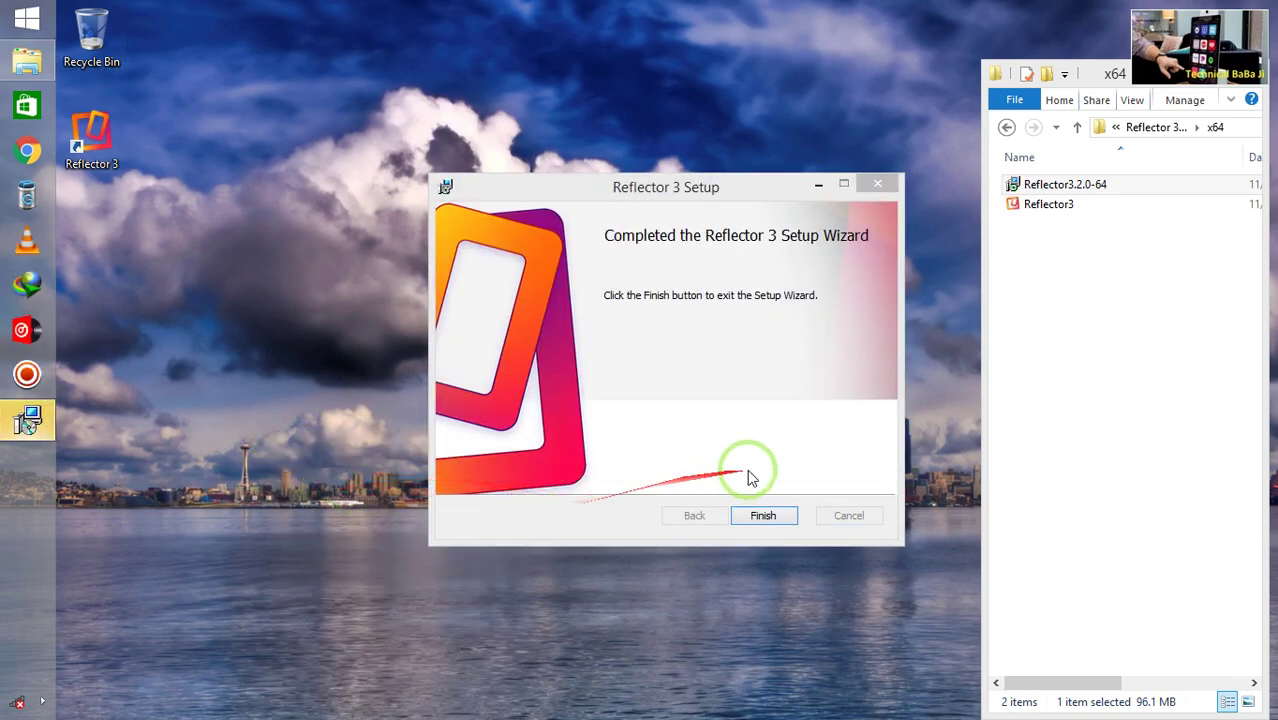
pyautogui.click(749, 522)
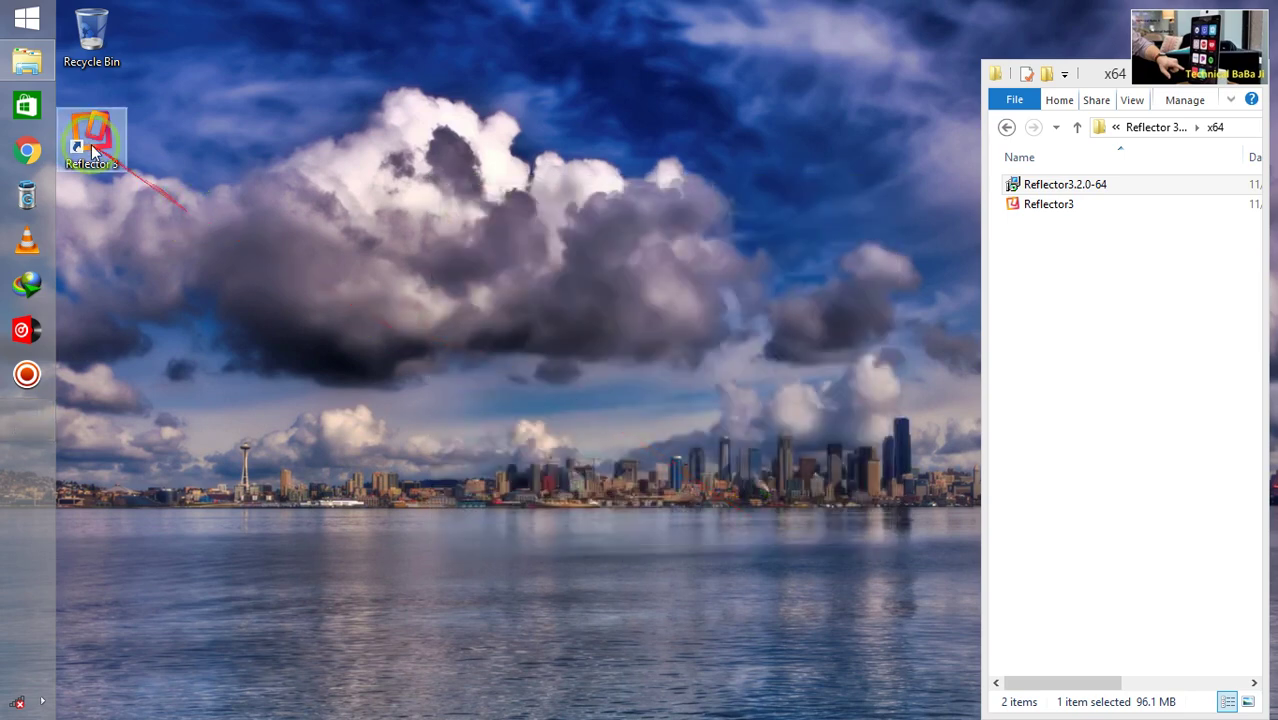
pyautogui.rightClick(266, 197)
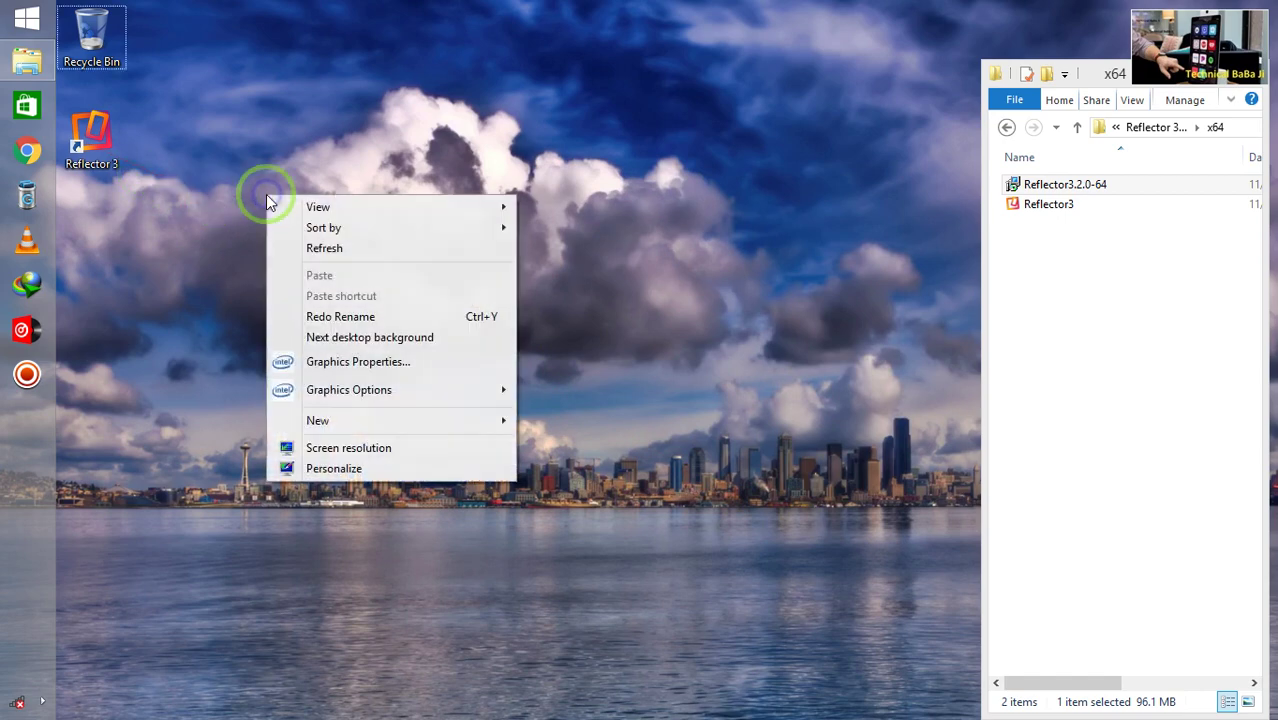
pyautogui.click(318, 246)
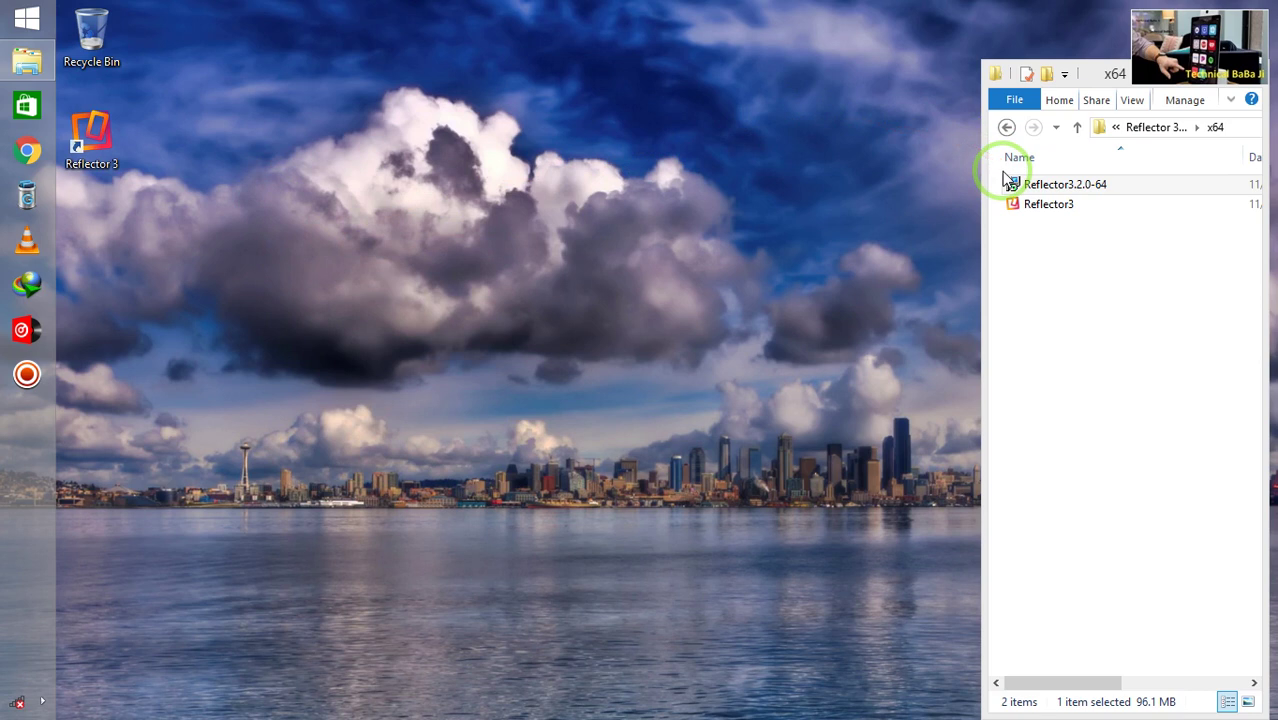
# Step: Copy the Reflector3 application file from the x64 folder
pyautogui.click(1062, 207)
pyautogui.doubleClick(1044, 205)
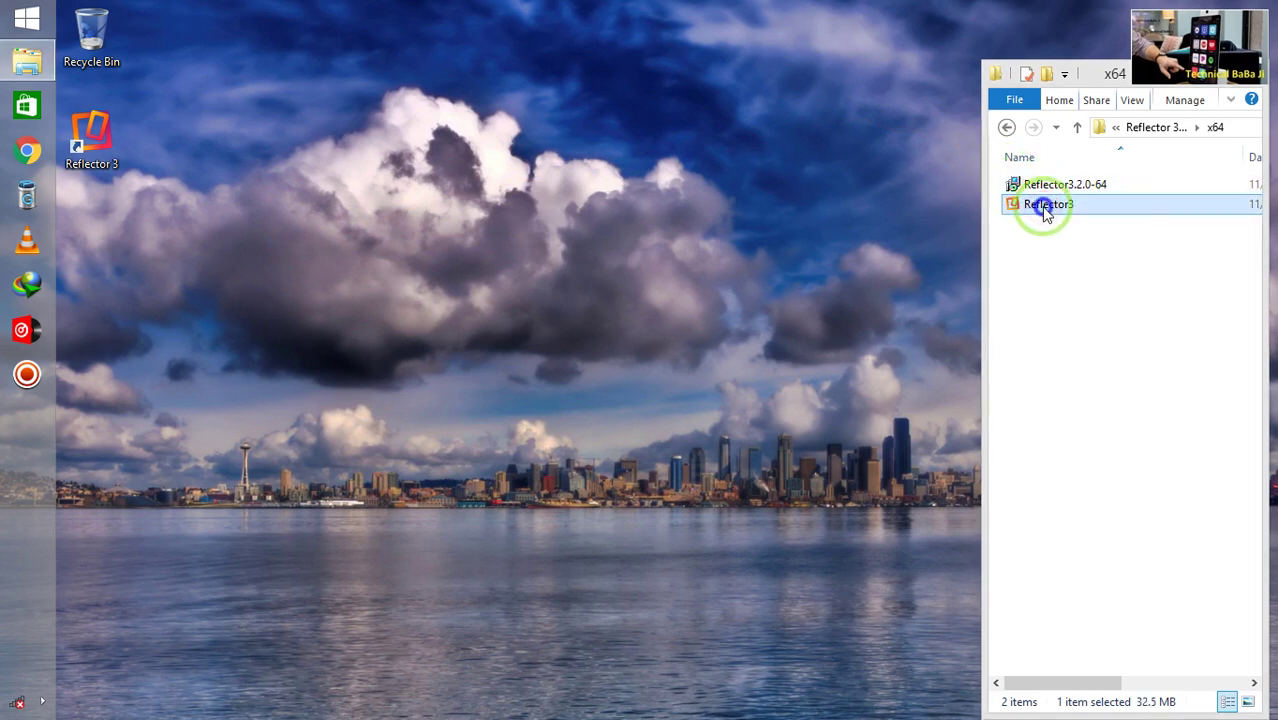
pyautogui.rightClick(1044, 205)
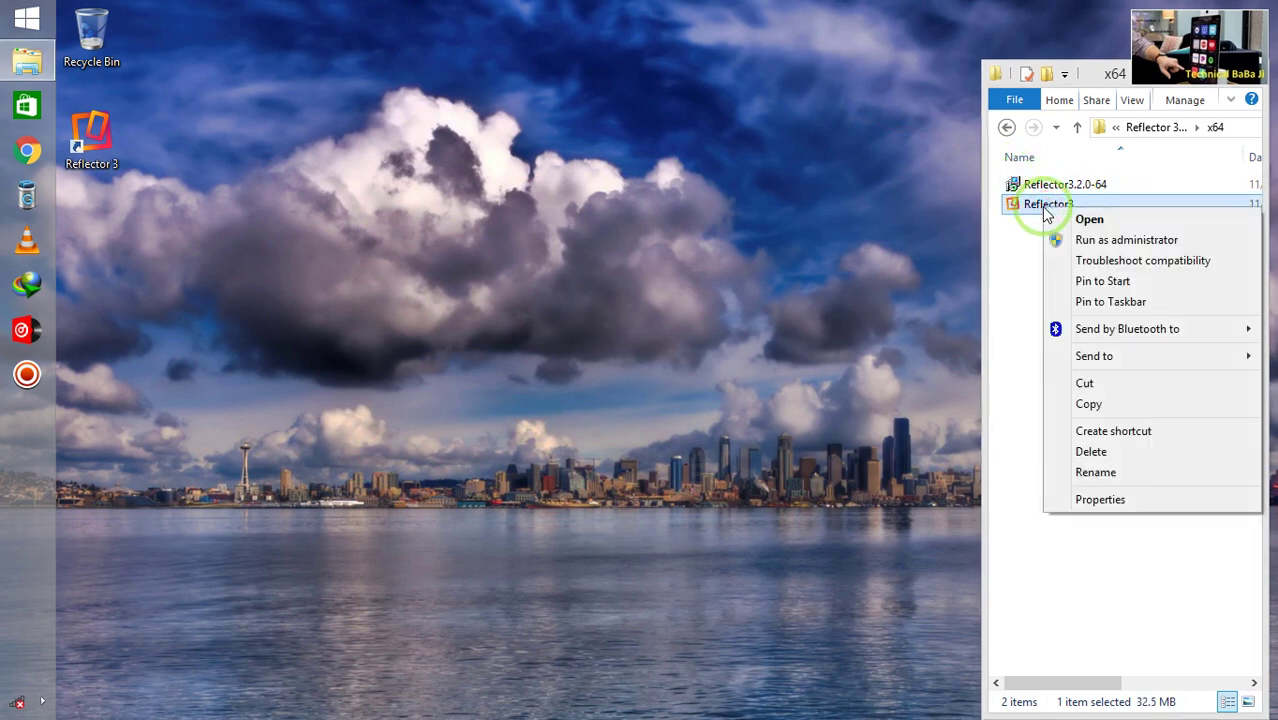
pyautogui.click(1072, 405)
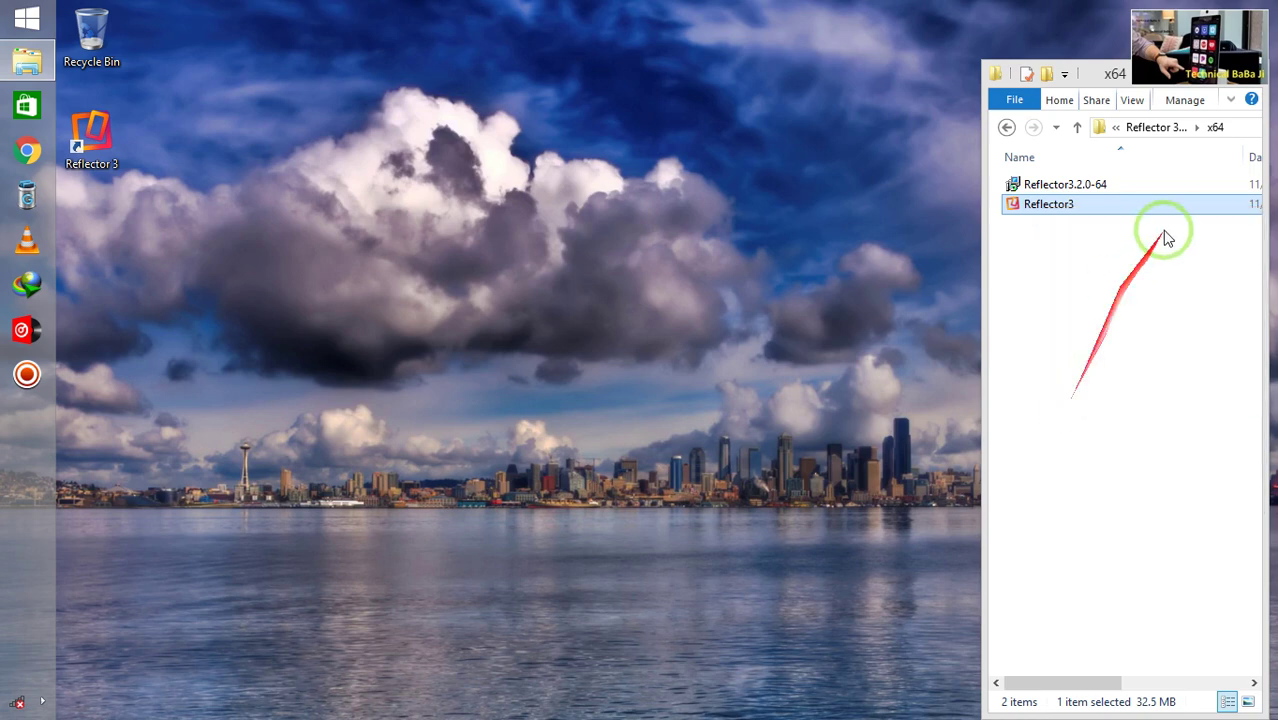
# Step: Paste the copied file into the Reflector 3 installation folder, replacing the existing Reflector3.exe with administrator permission
pyautogui.rightClick(99, 160)
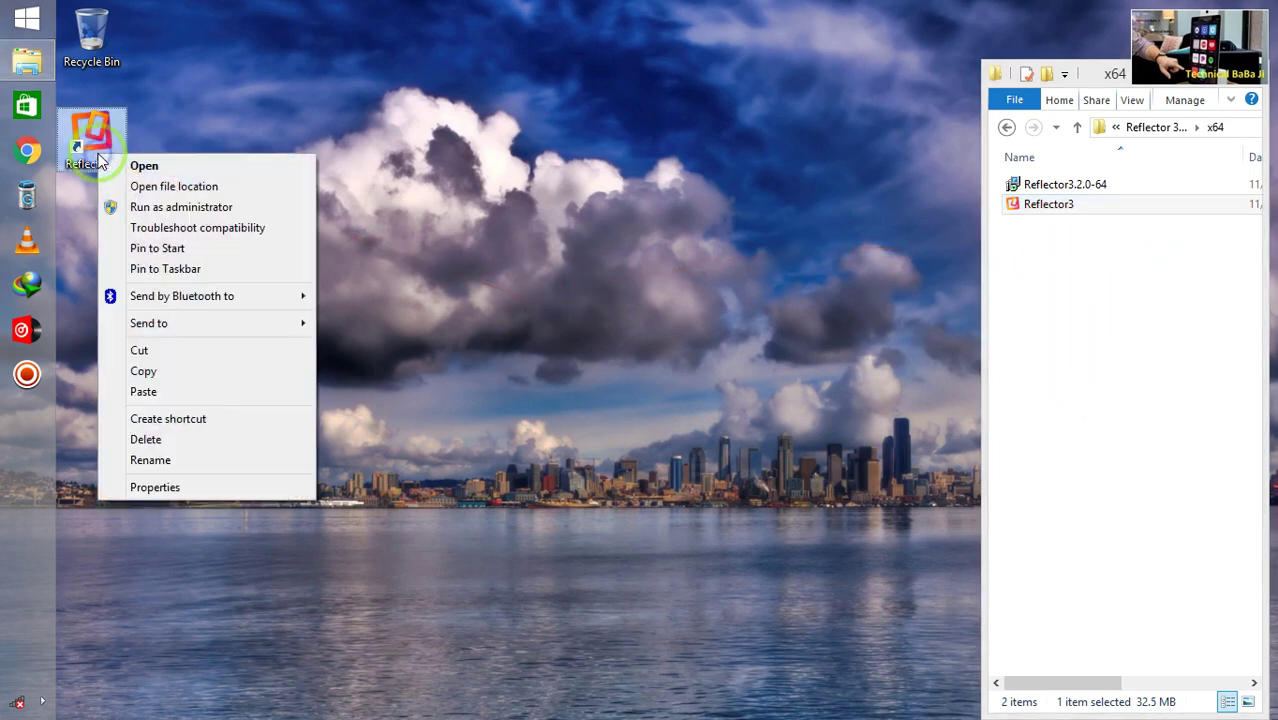
pyautogui.click(182, 190)
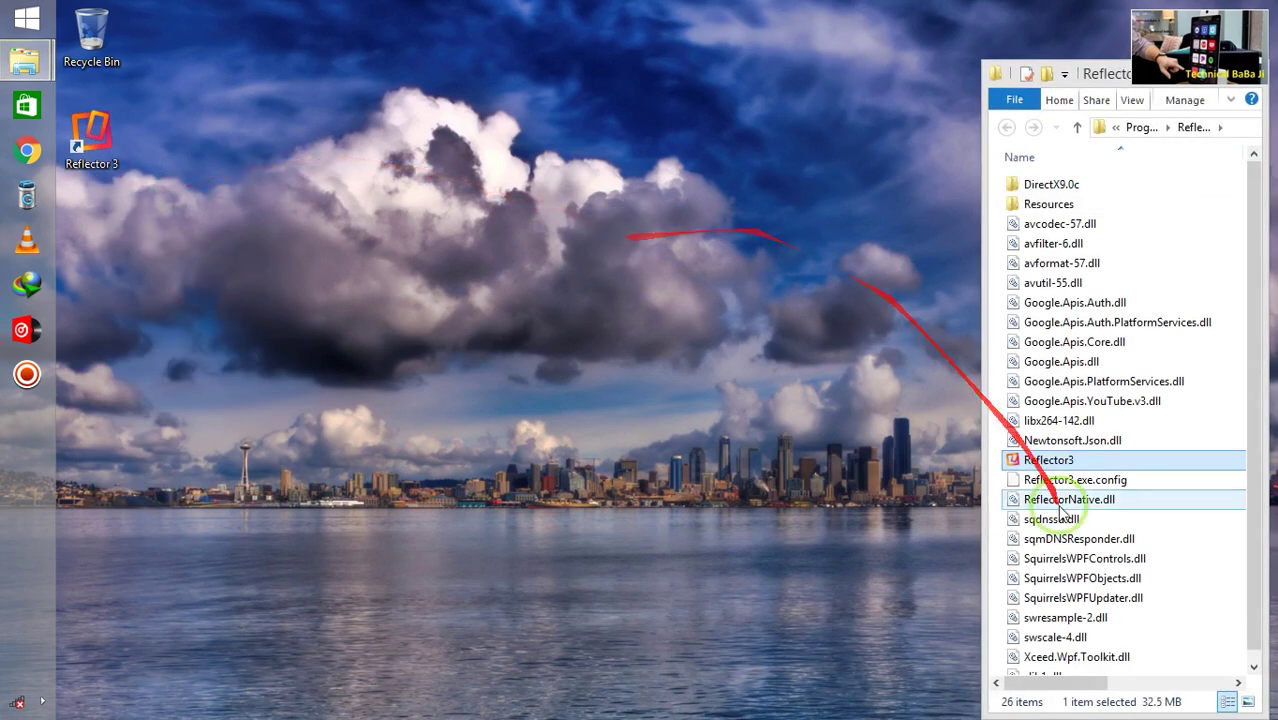
pyautogui.rightClick(1161, 514)
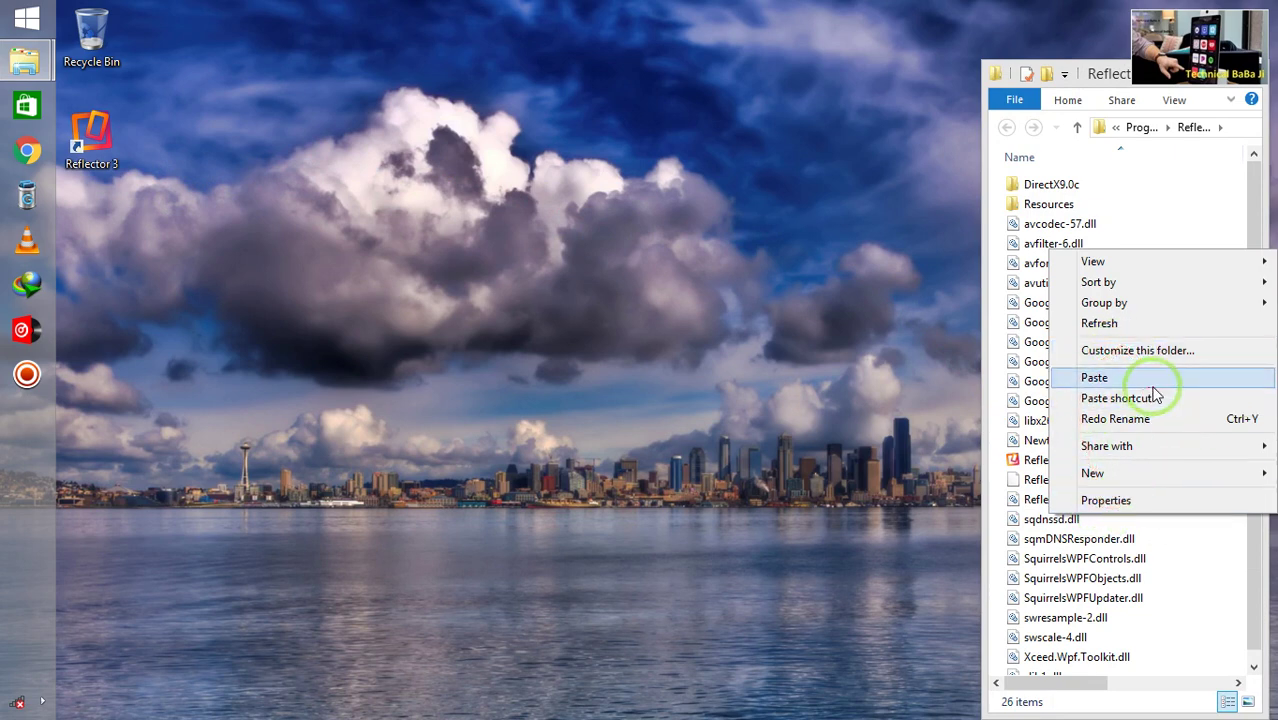
pyautogui.click(1153, 385)
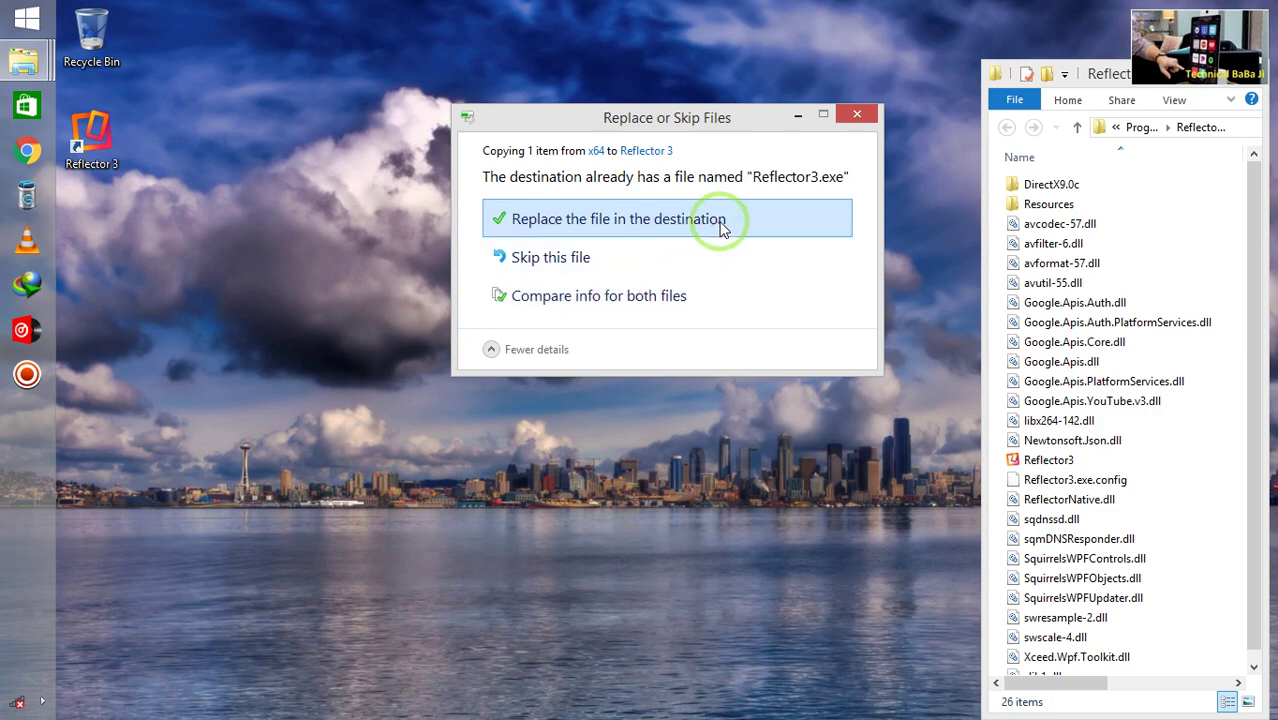
pyautogui.click(633, 226)
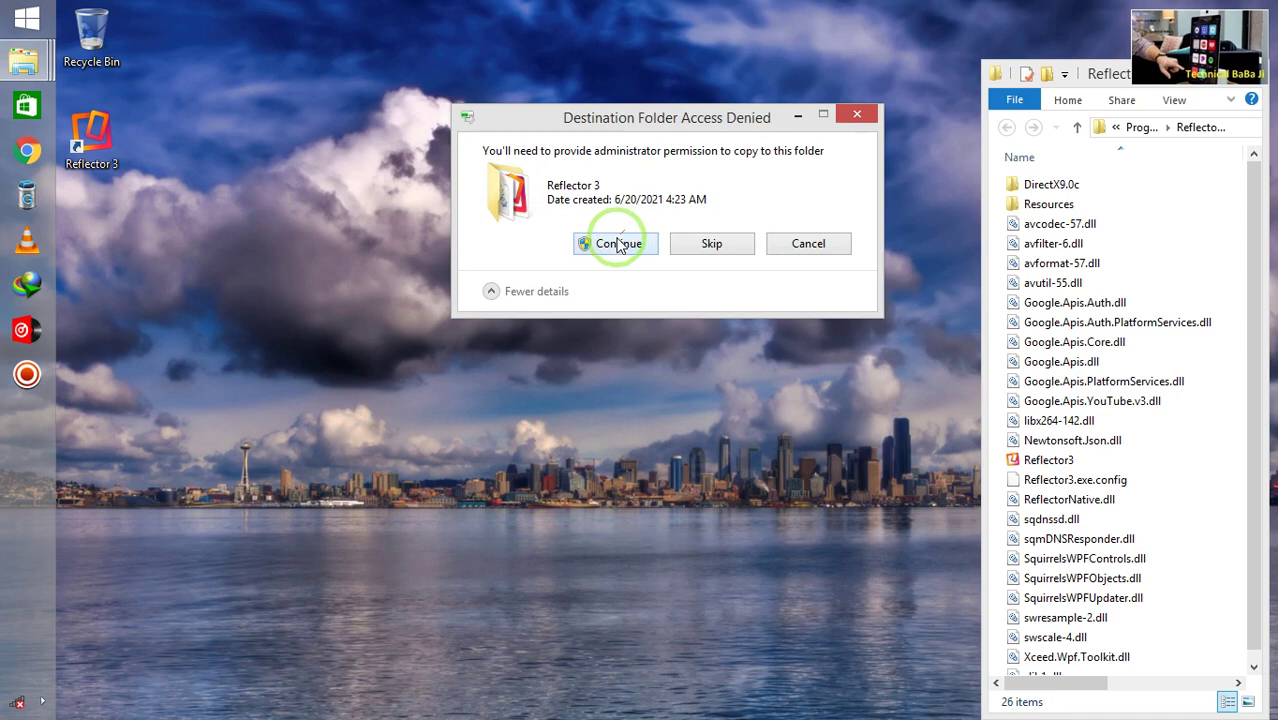
pyautogui.click(614, 243)
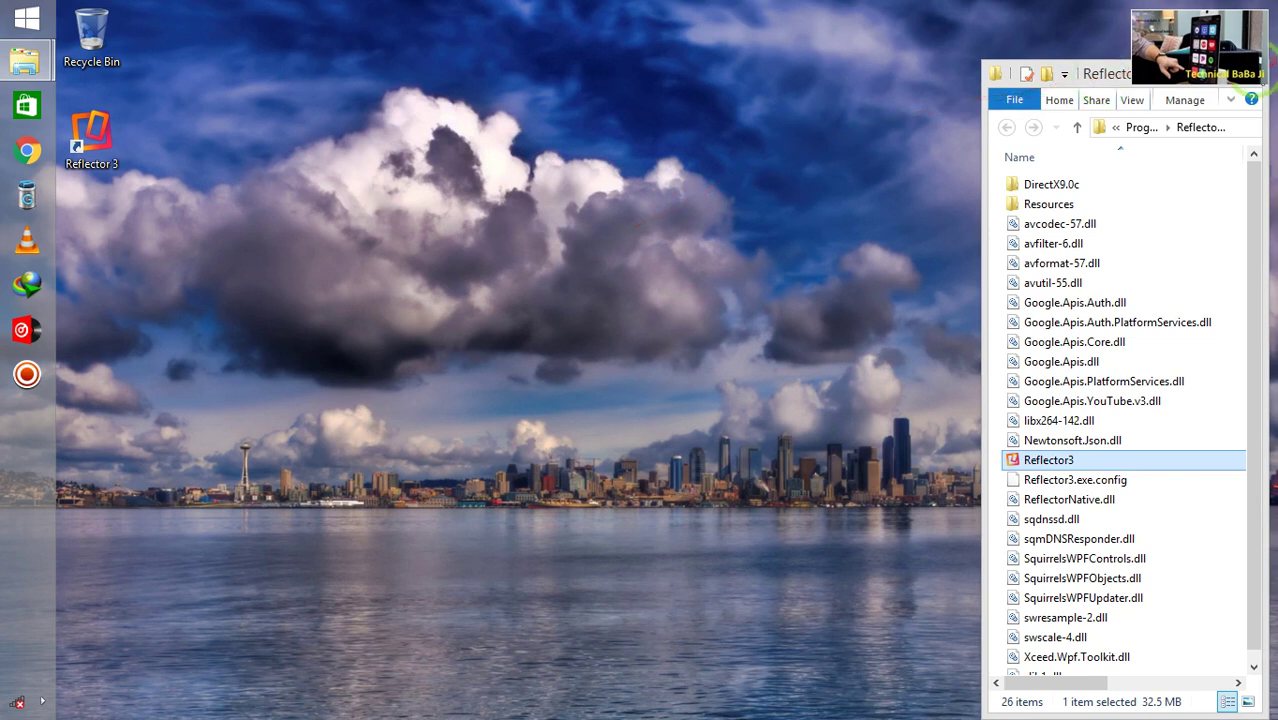
# Step: Close the installation folder and x64 folder windows to return to the desktop
pyautogui.hotkey('alt', 'Left')
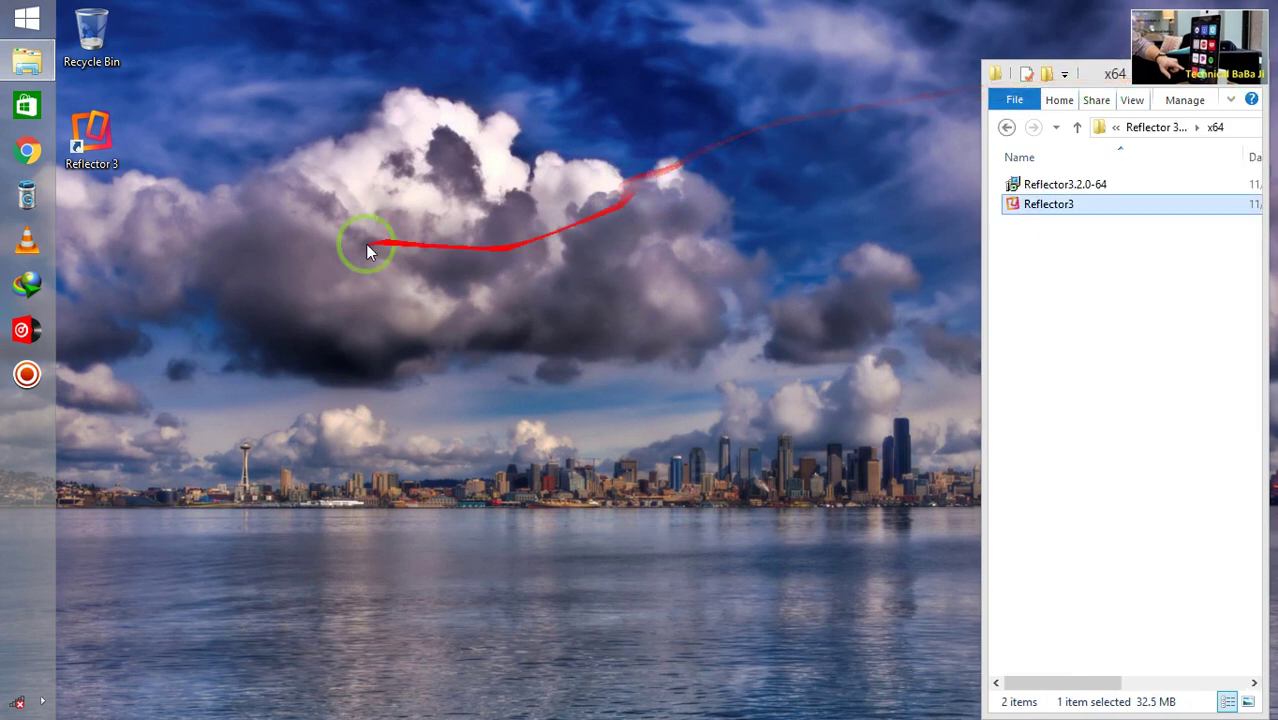
pyautogui.click(136, 160)
pyautogui.doubleClick(106, 150)
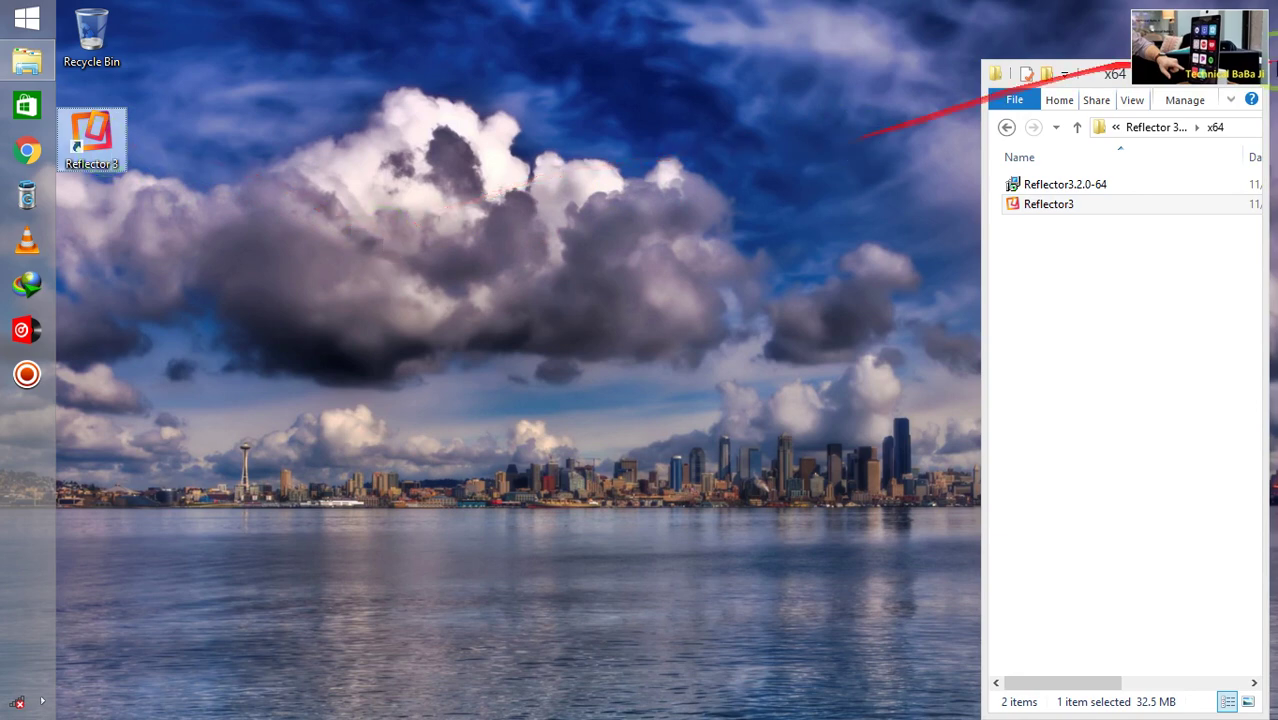
pyautogui.click(1248, 72)
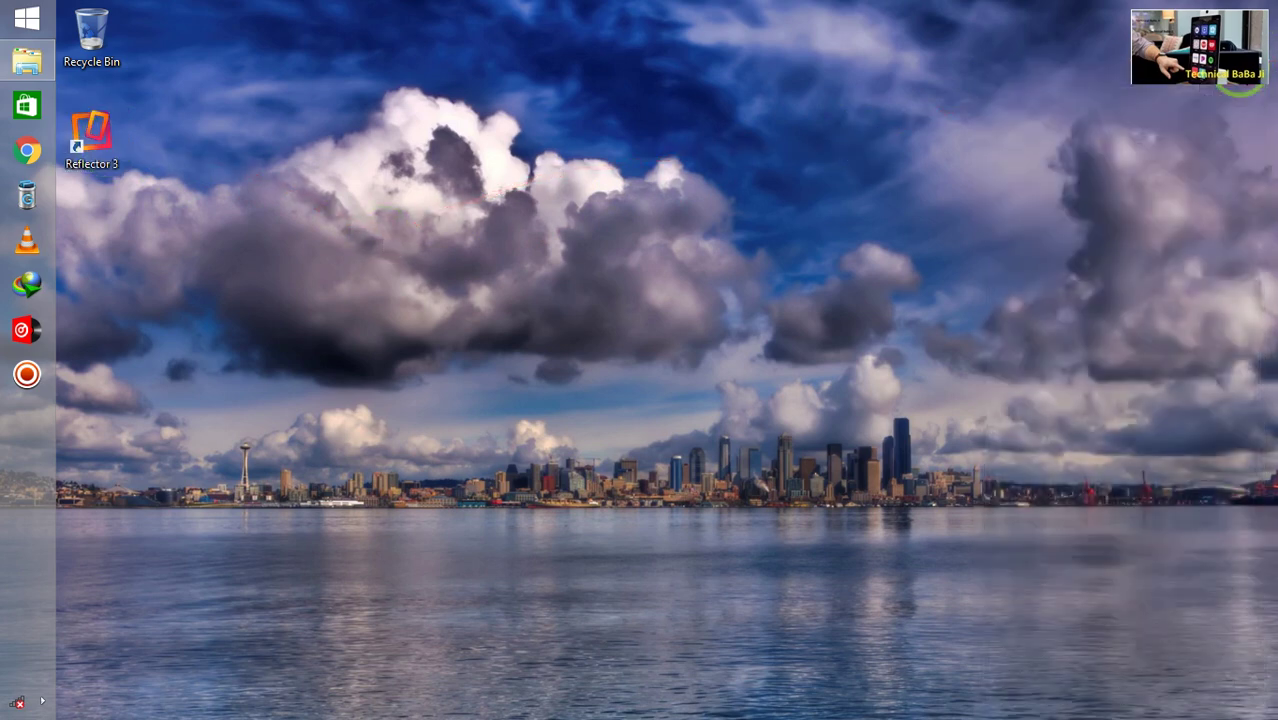
pyautogui.rightClick(691, 205)
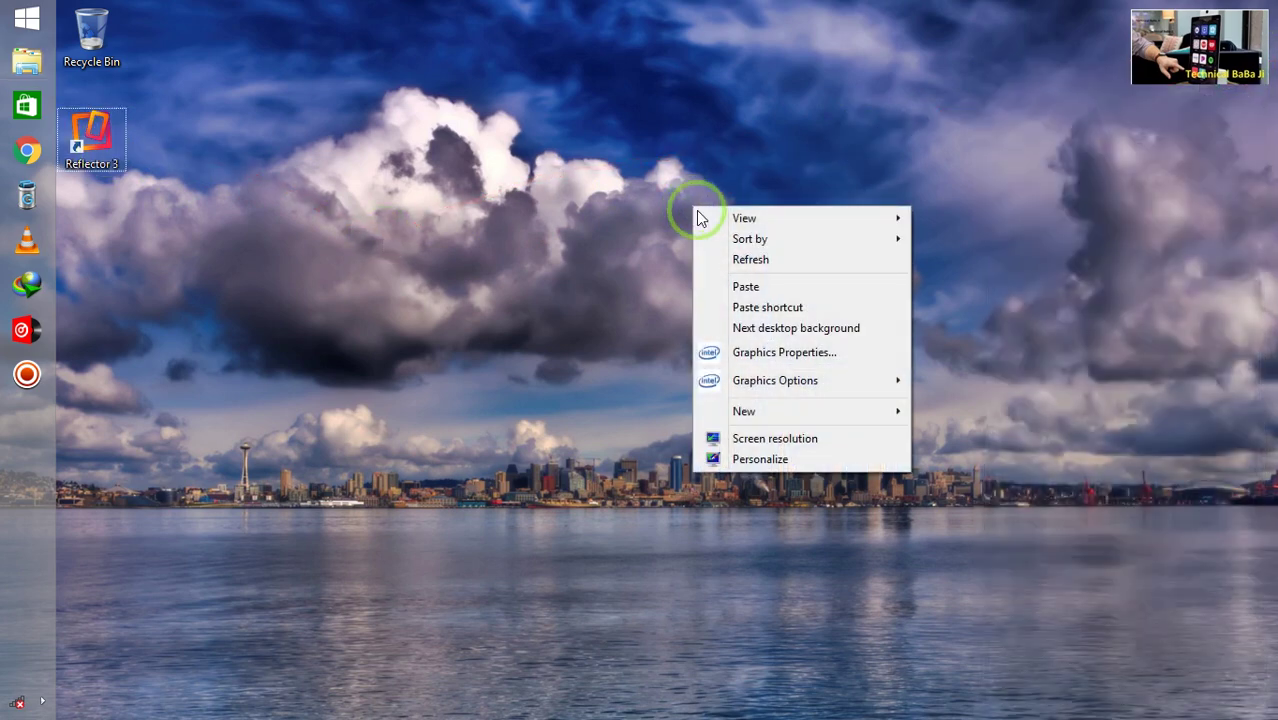
pyautogui.click(743, 261)
pyautogui.rightClick(380, 196)
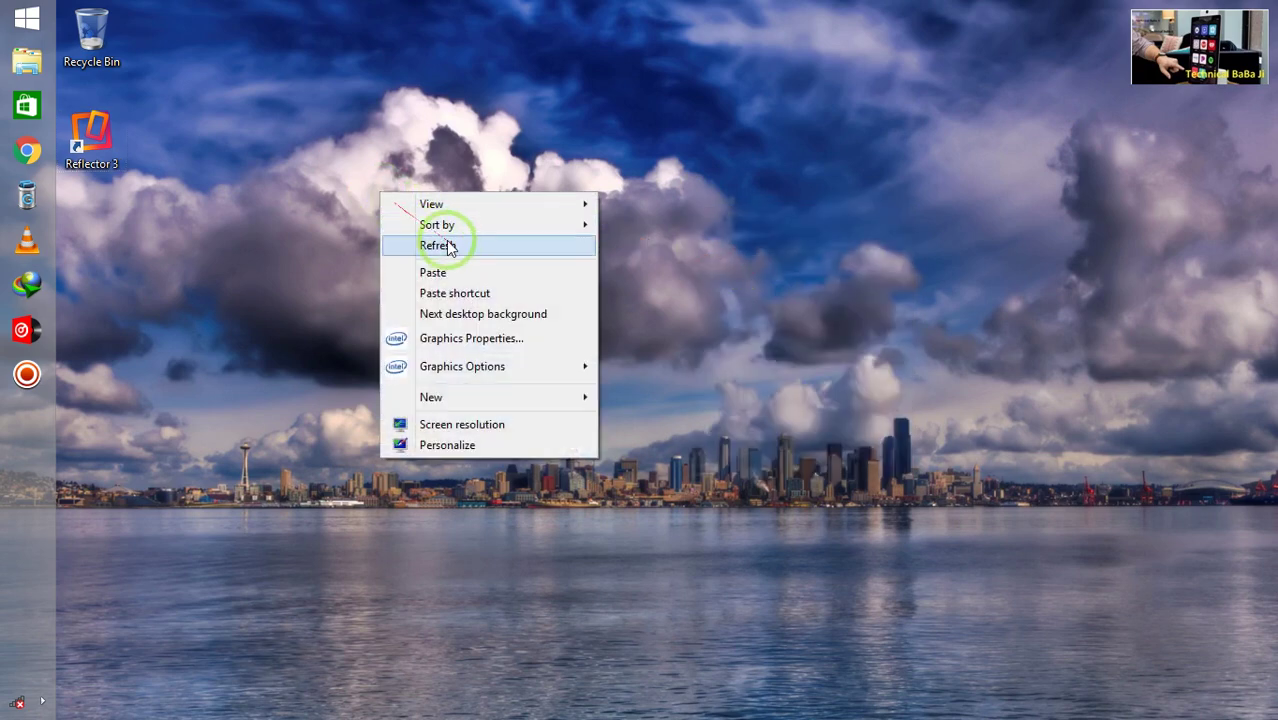
pyautogui.click(450, 248)
pyautogui.rightClick(453, 248)
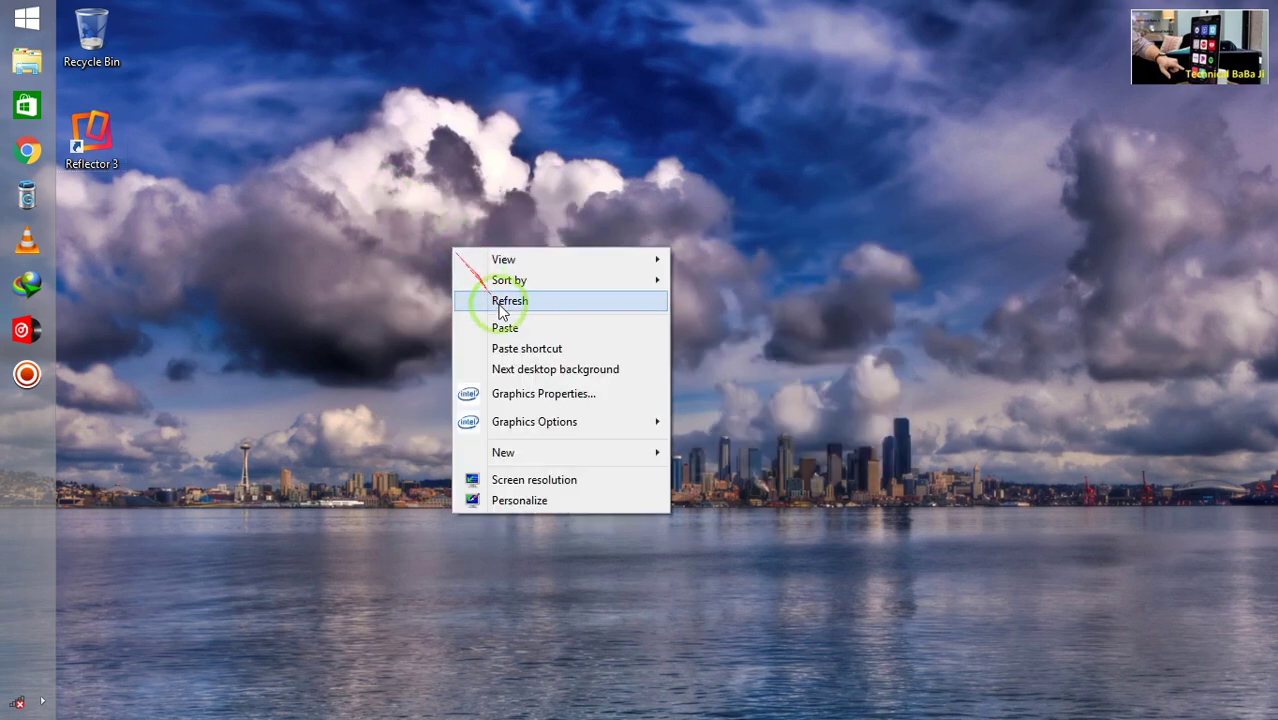
pyautogui.click(500, 308)
pyautogui.rightClick(416, 257)
pyautogui.rightClick(432, 258)
pyautogui.click(483, 313)
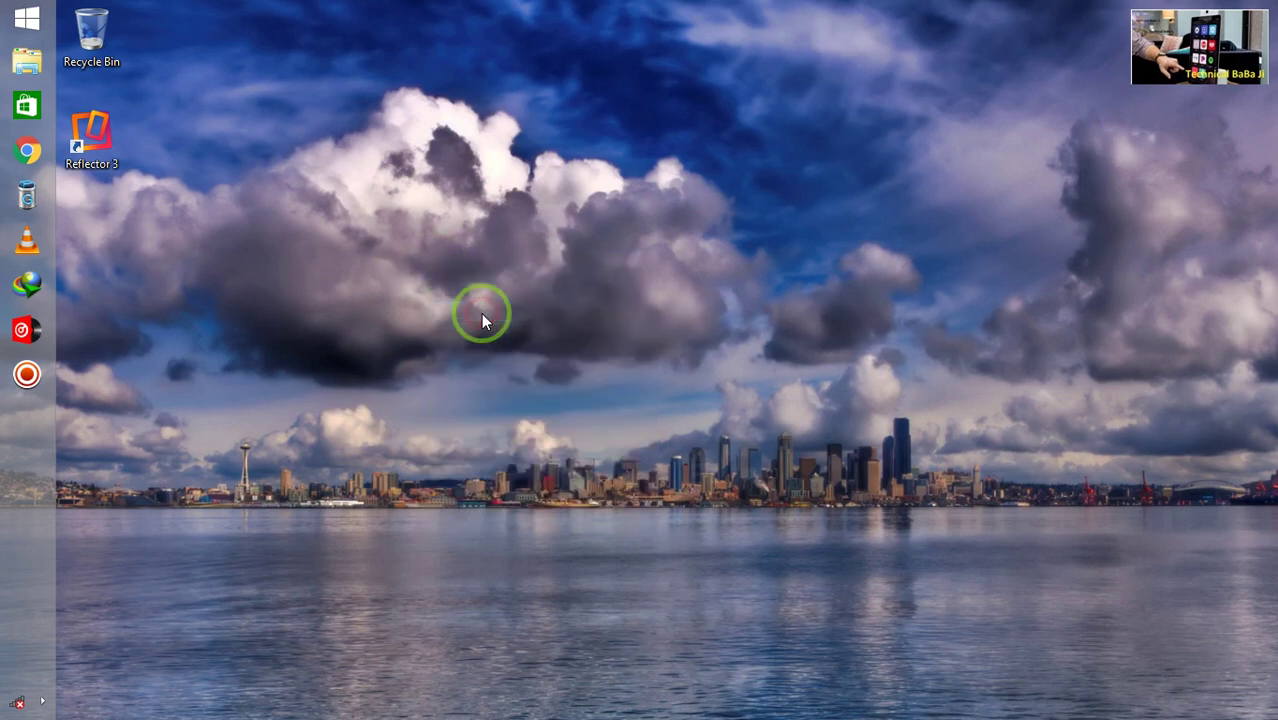
# Step: Start Reflector 3 from its desktop shortcut with administrator rights and move its window slightly higher on the desktop
pyautogui.doubleClick(91, 140)
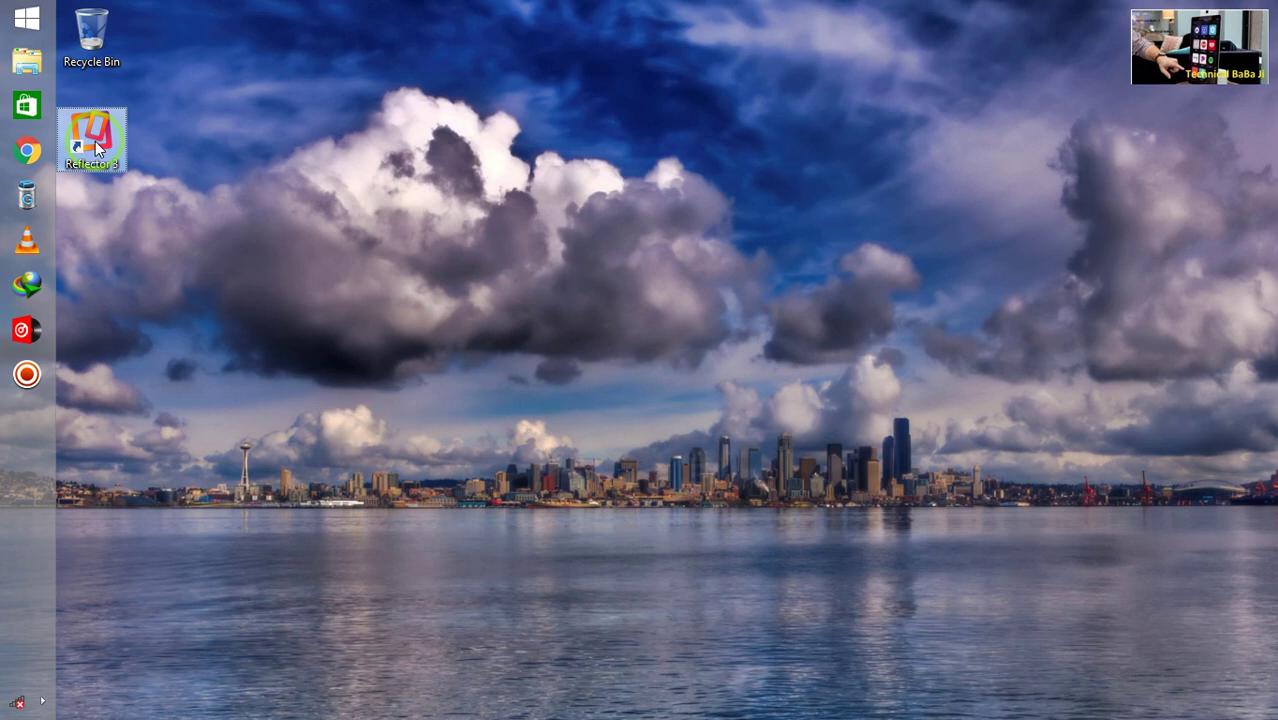
pyautogui.rightClick(96, 147)
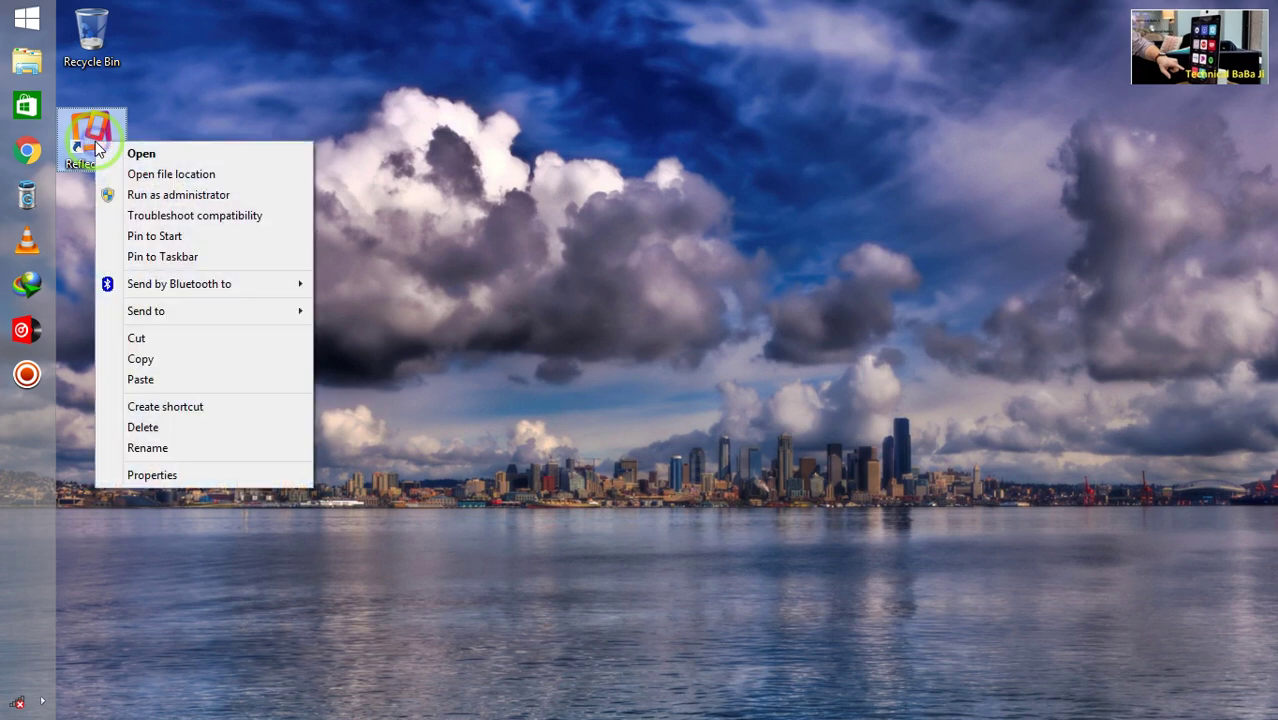
pyautogui.click(150, 195)
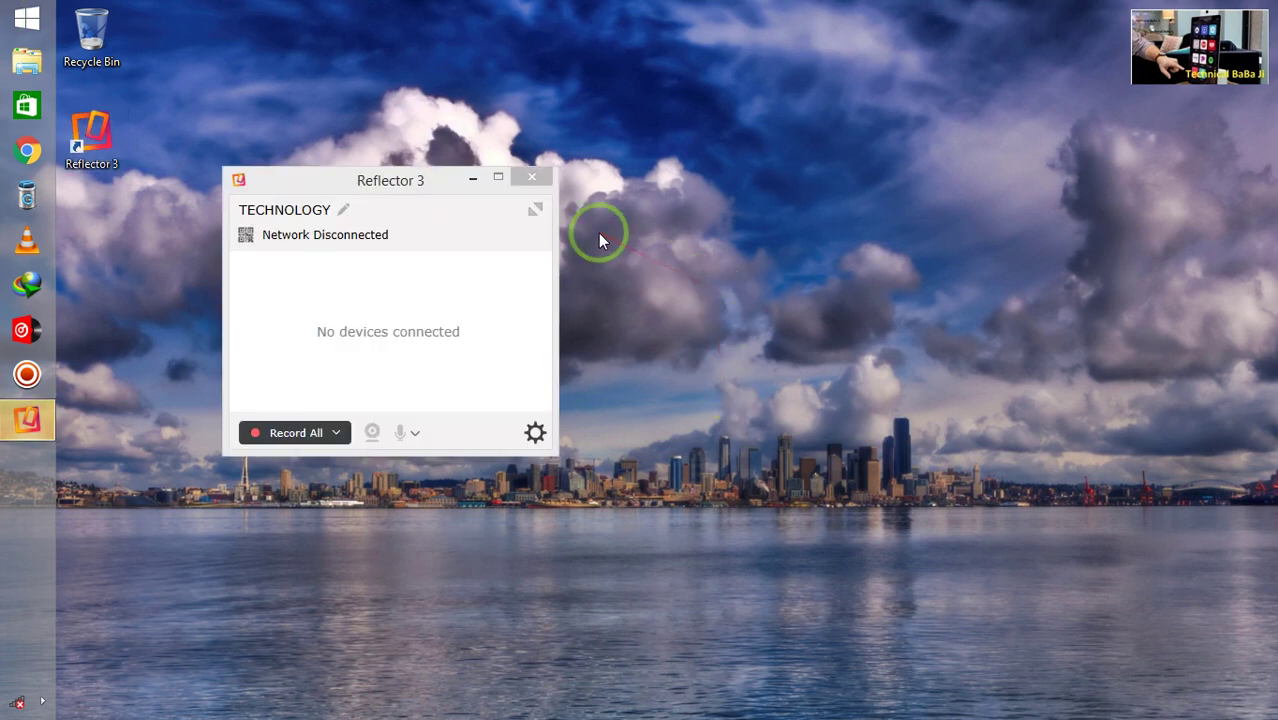
pyautogui.moveTo(368, 190); pyautogui.dragTo(400, 118)
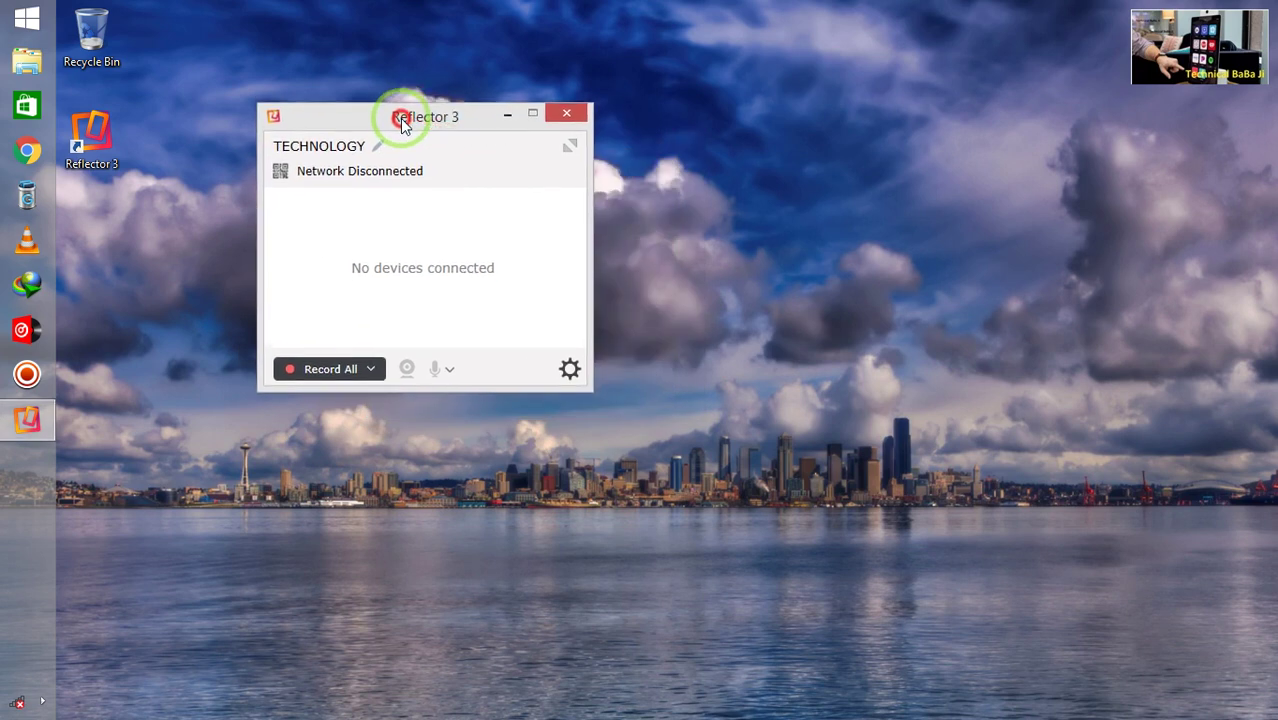
# Step: Turn on Wi-Fi in the Windows network settings and return to the desktop
pyautogui.click(19, 703)
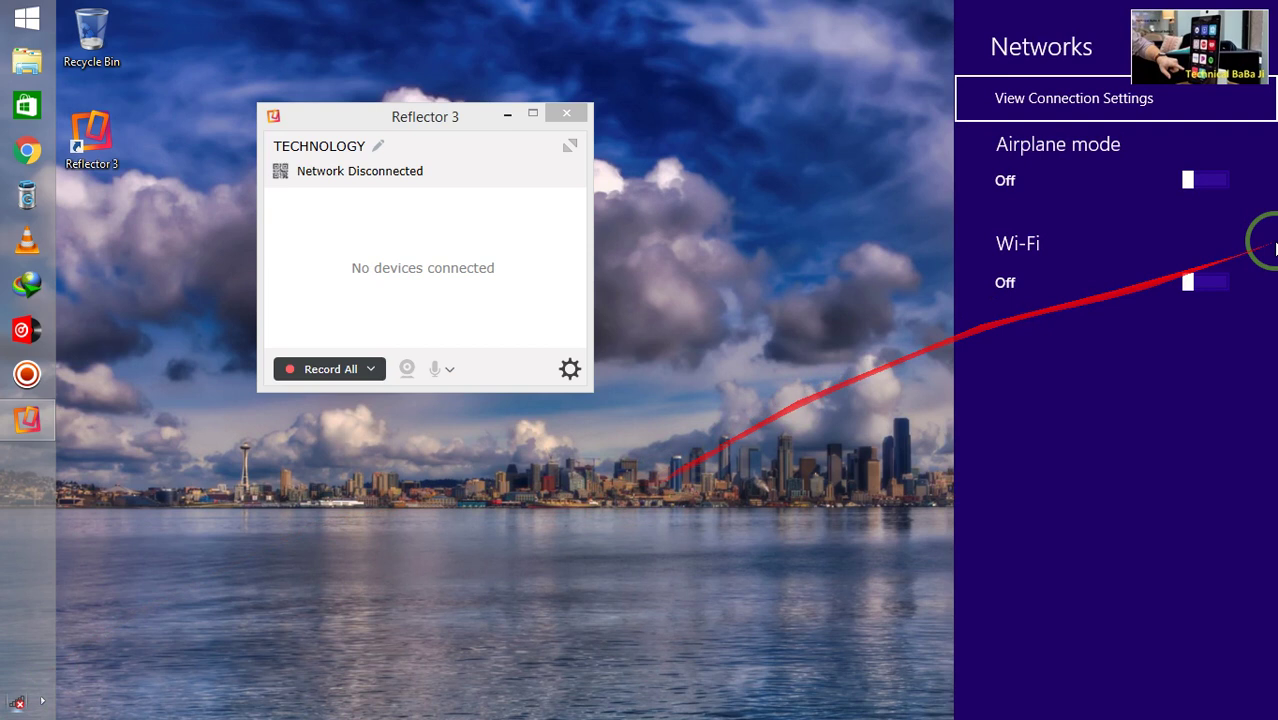
pyautogui.click(1218, 286)
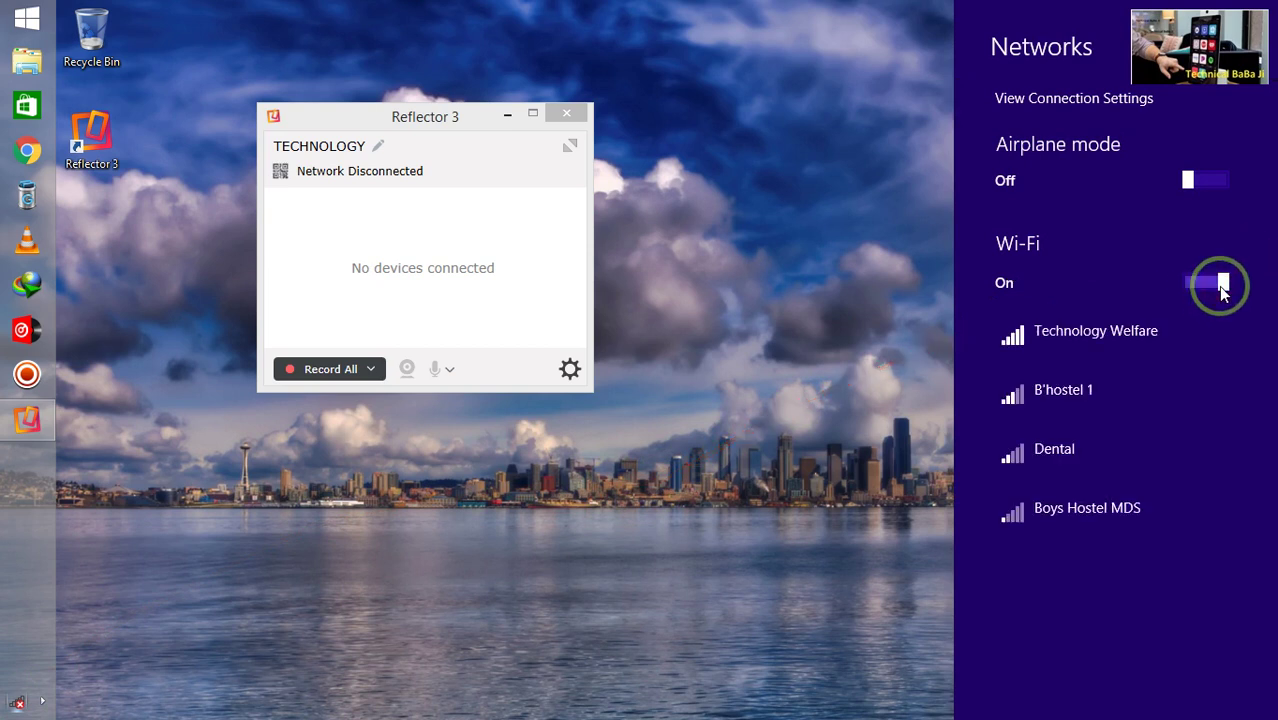
pyautogui.click(729, 376)
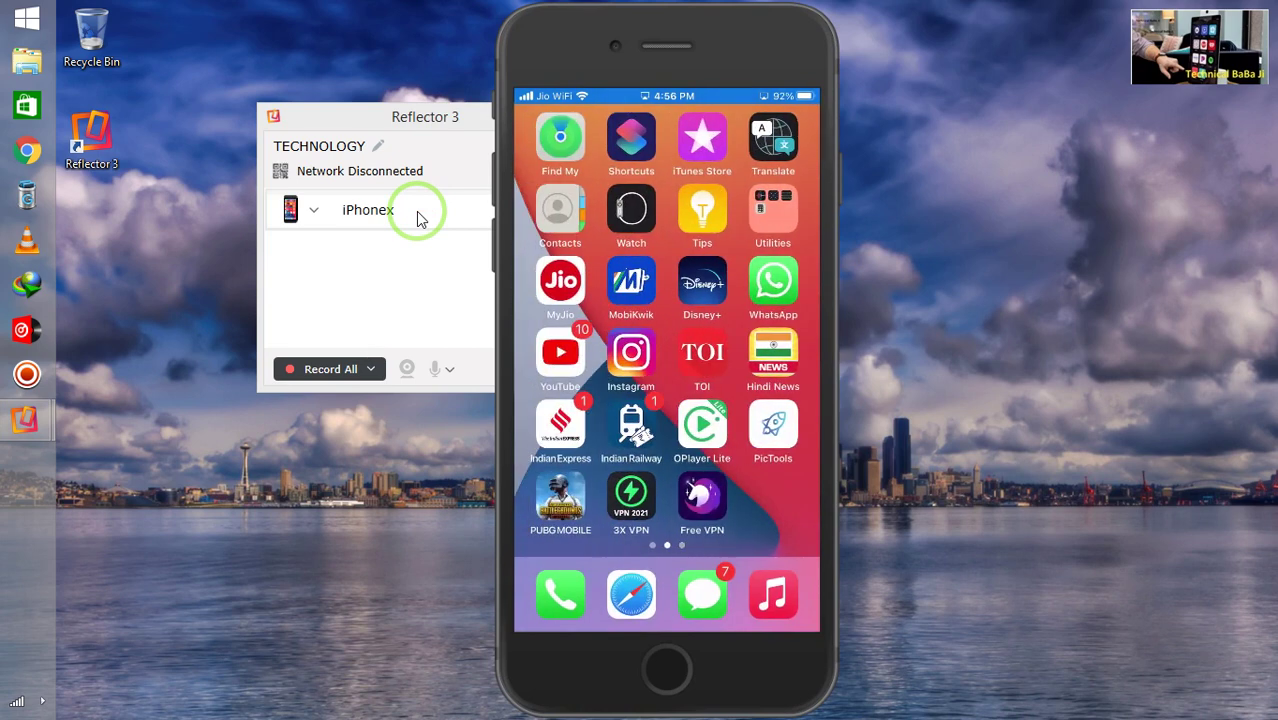
# Step: Move the Reflector 3 window clear of the mirrored iPhone, minimize it, and place the iPhone mirror near the desktop's right edge
pyautogui.click(410, 120)
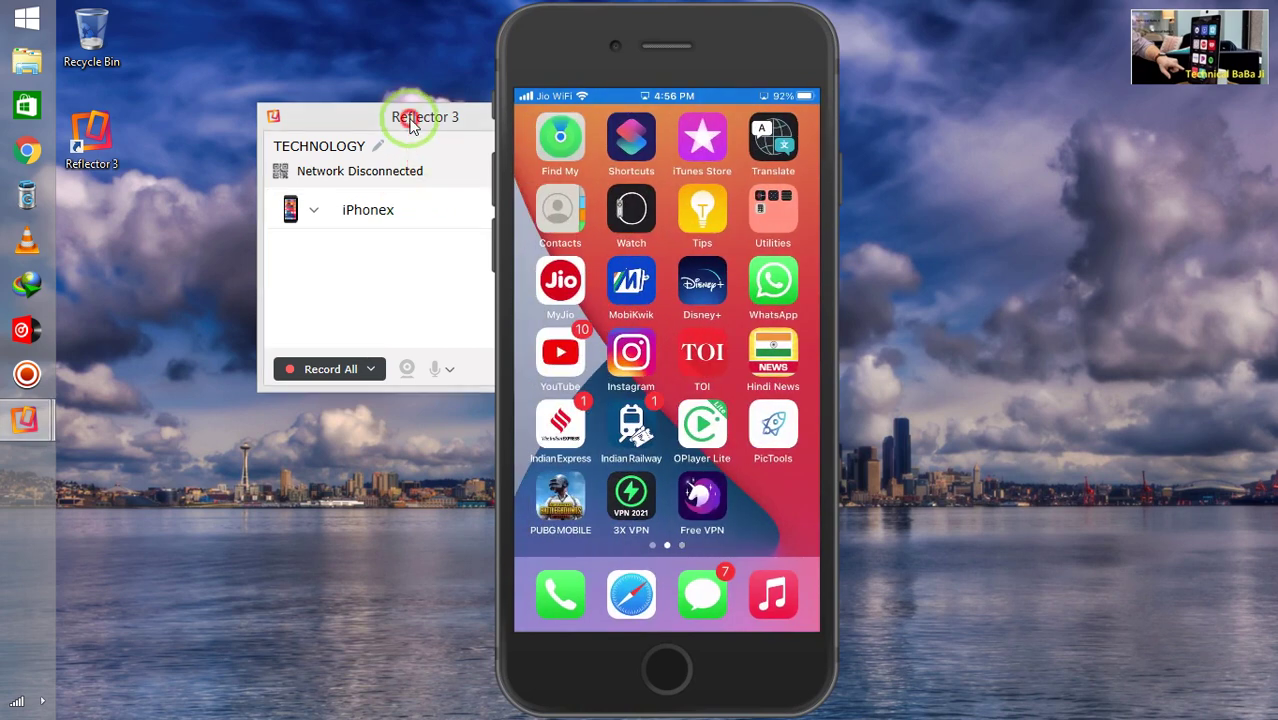
pyautogui.moveTo(410, 120); pyautogui.dragTo(287, 179)
pyautogui.click(385, 172)
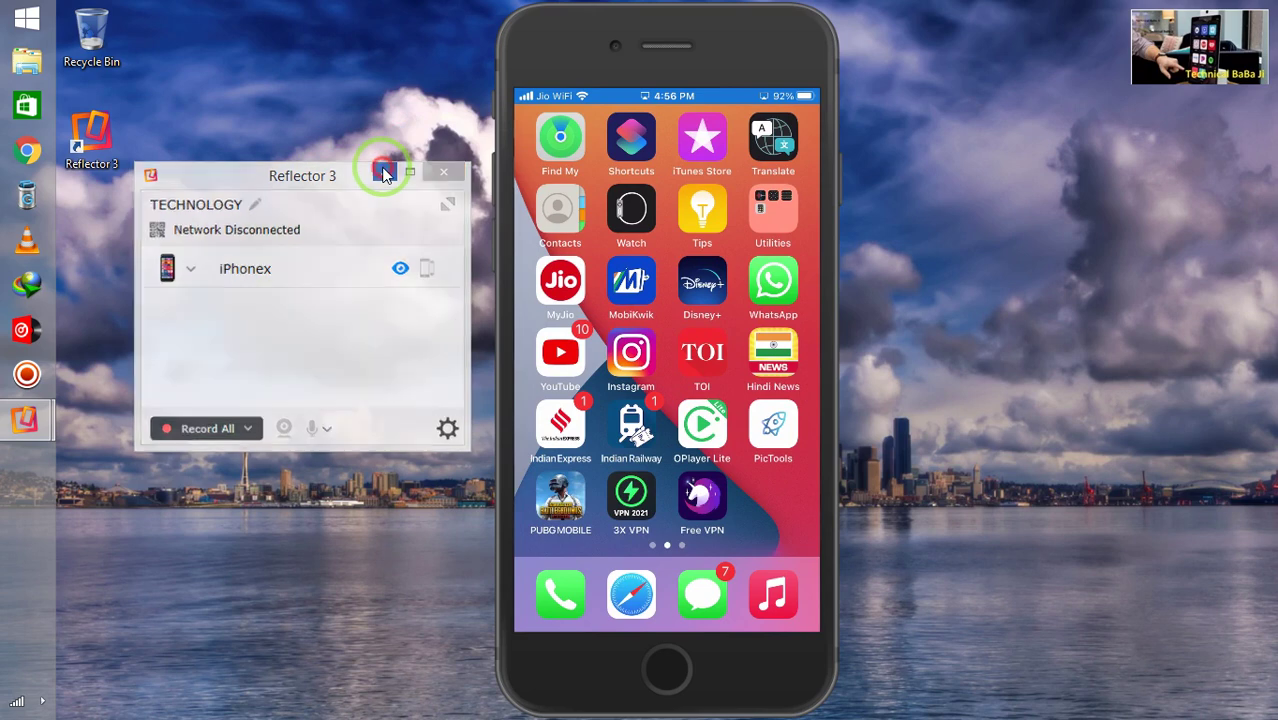
pyautogui.moveTo(660, 51)
pyautogui.moveTo(679, 28); pyautogui.dragTo(1048, 49)
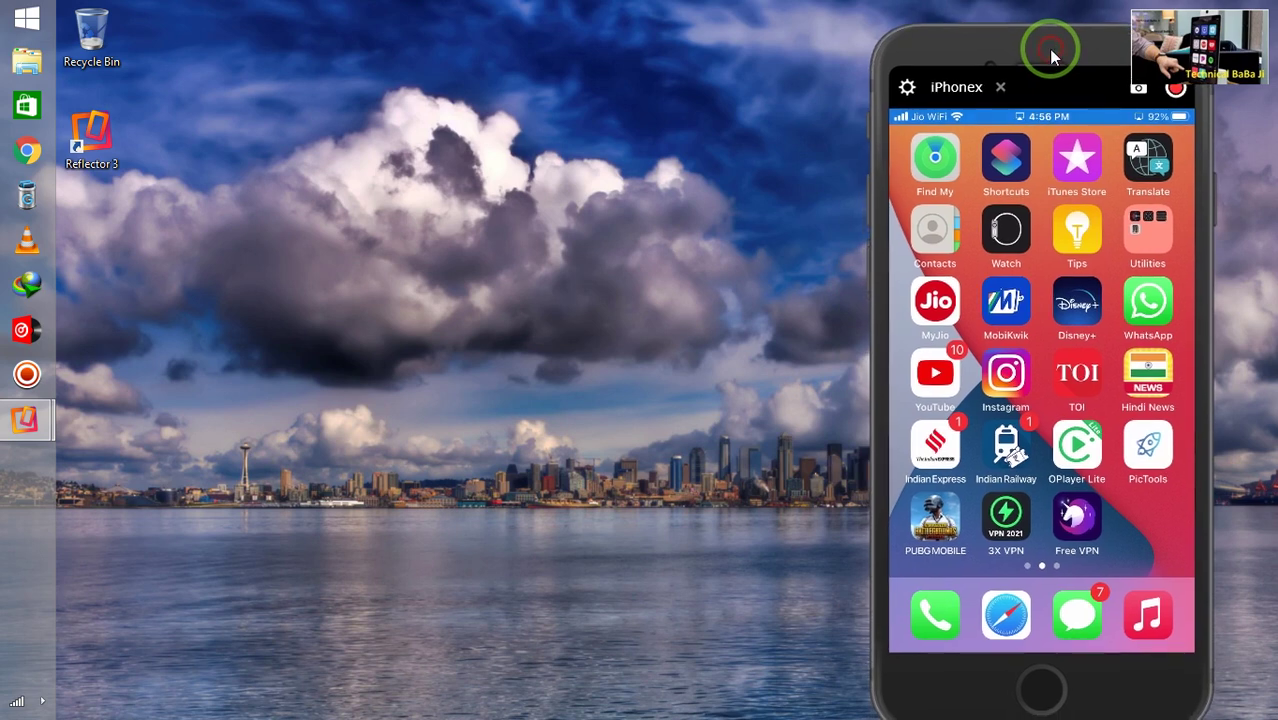